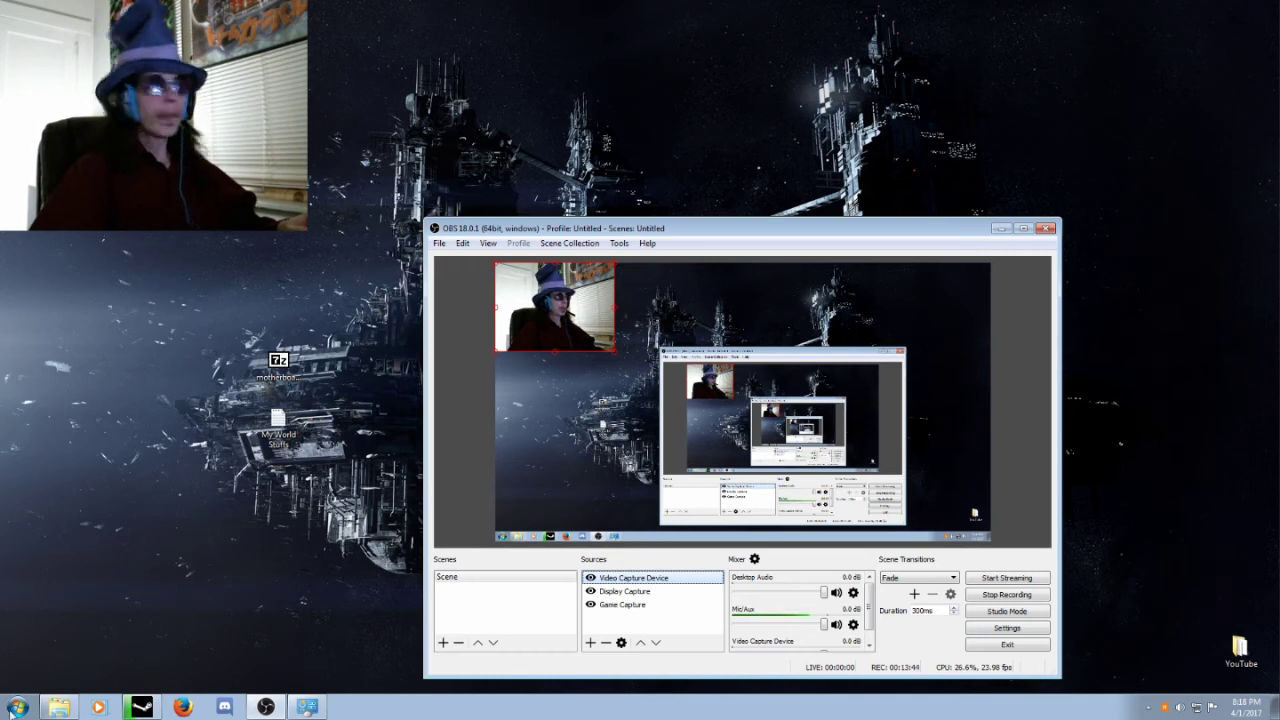
Open Devices and Printers via Control Panel's Hardware and Sound and scroll to the G430 headset.
click(14, 707)
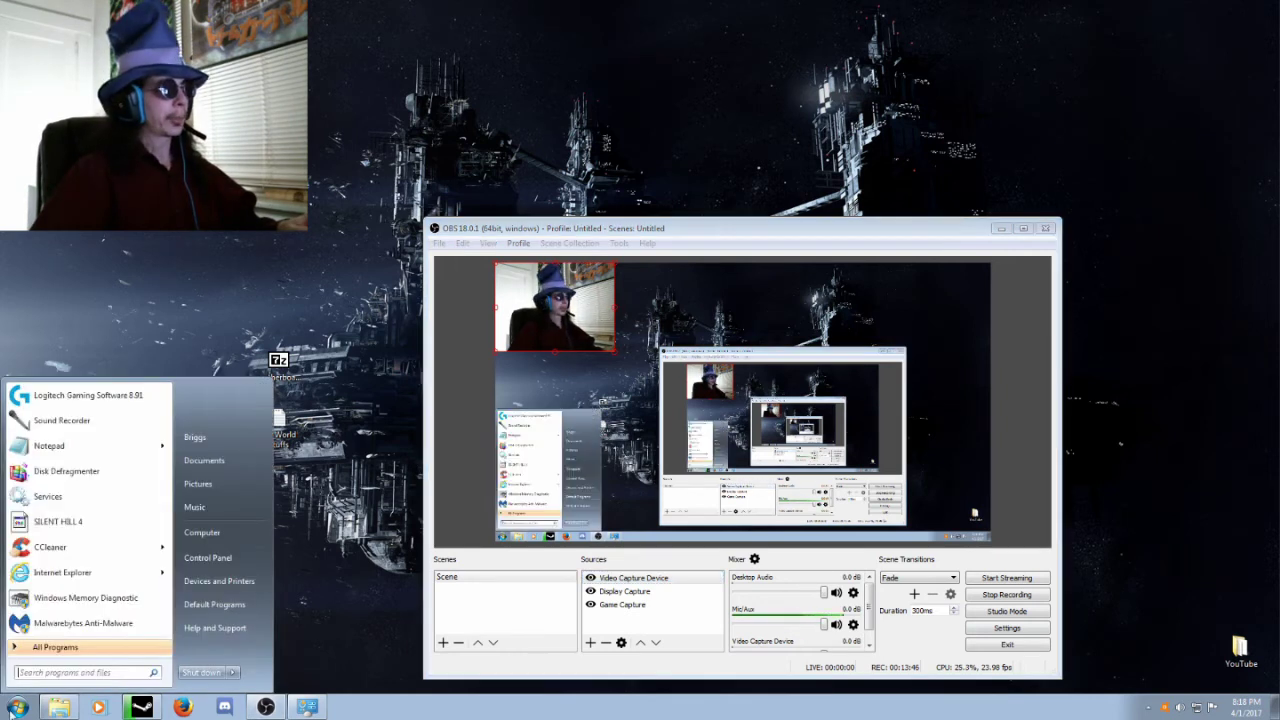
click(207, 558)
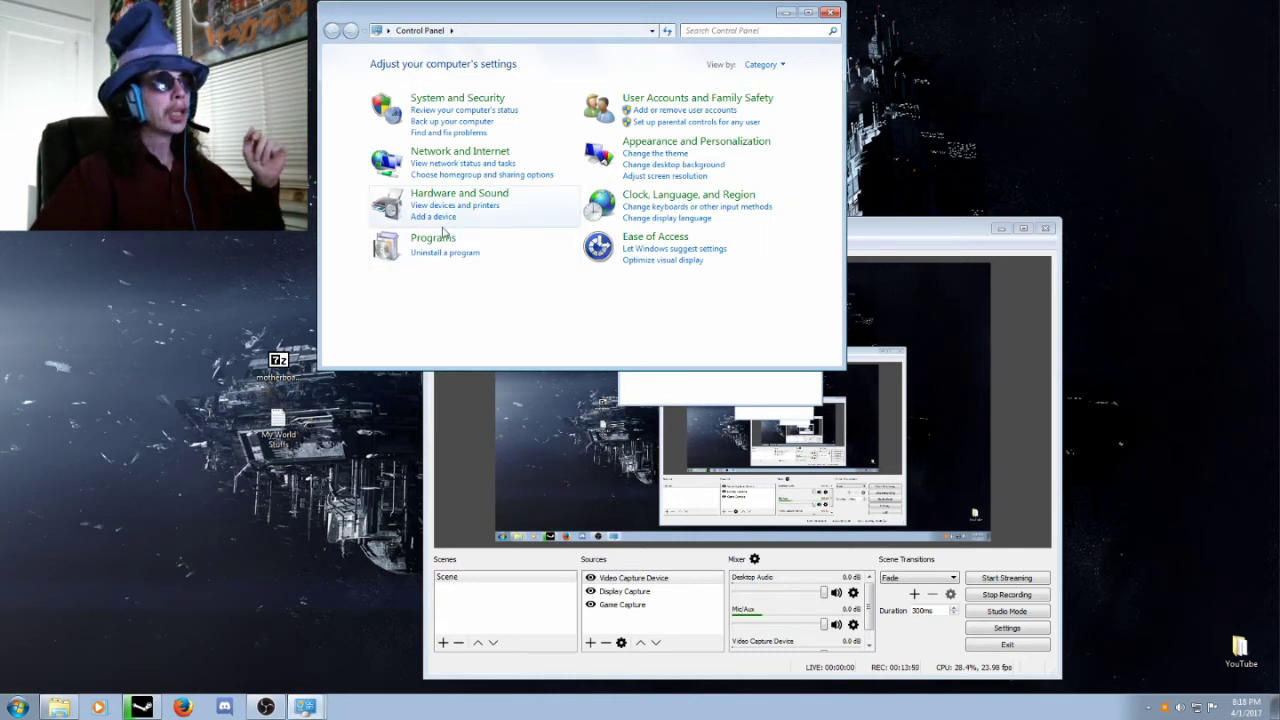
click(487, 197)
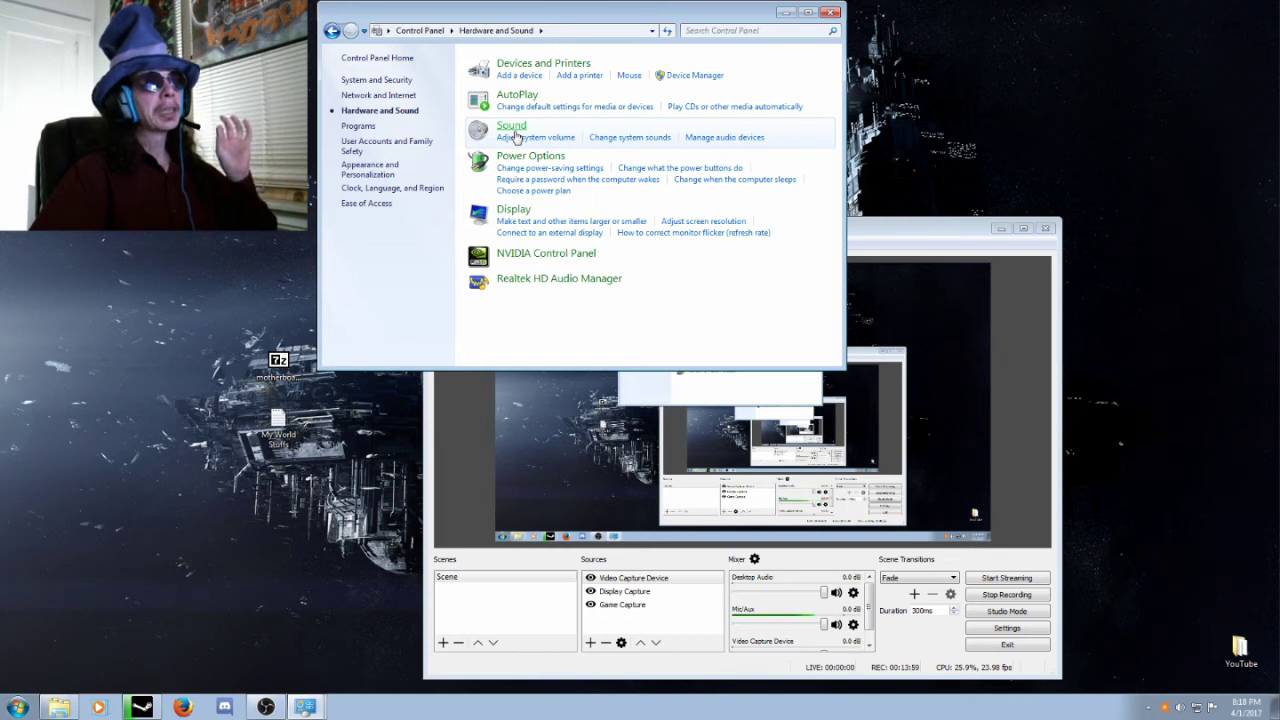
click(541, 66)
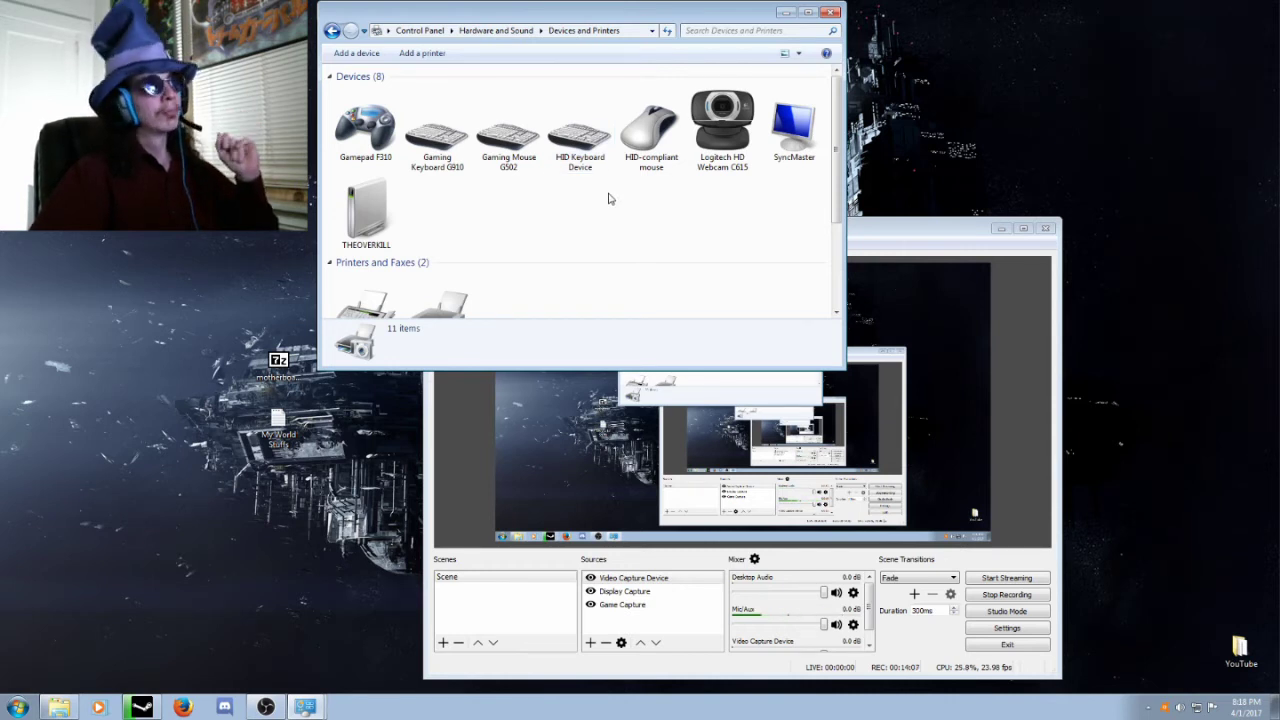
scroll(608, 198, down, 3)
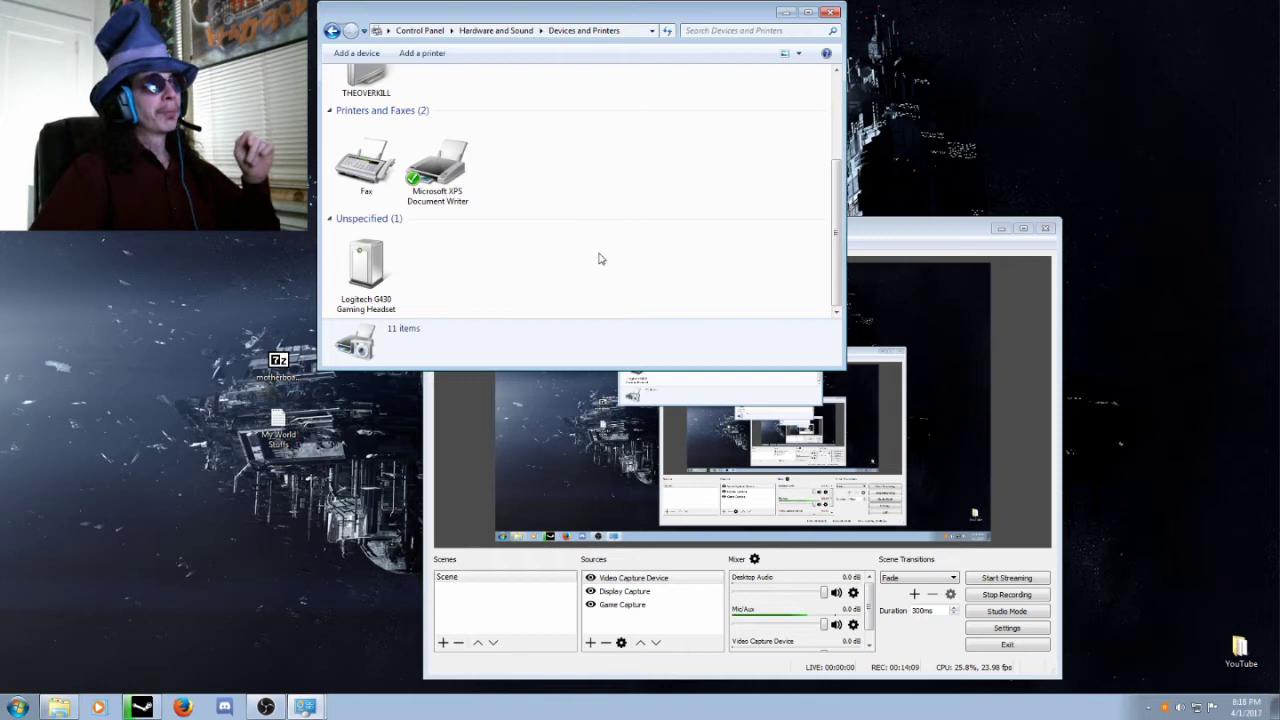
scroll(541, 245, up, 3)
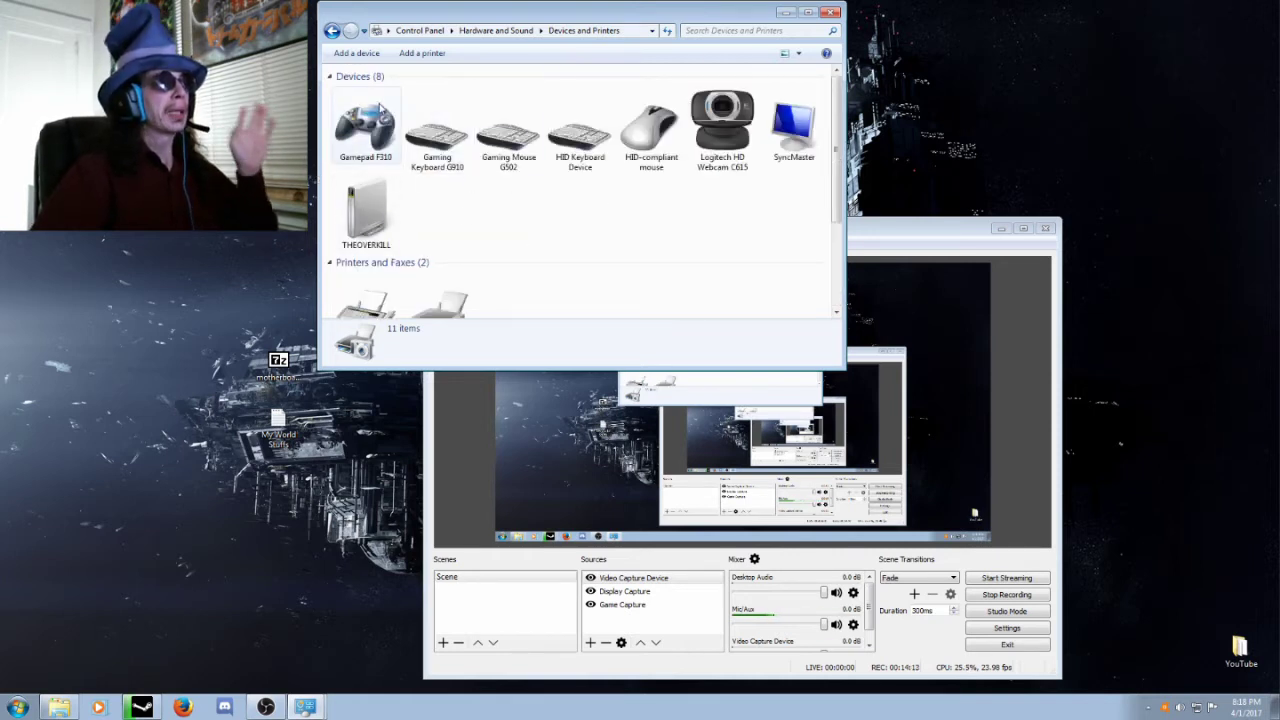
scroll(480, 222, down, 3)
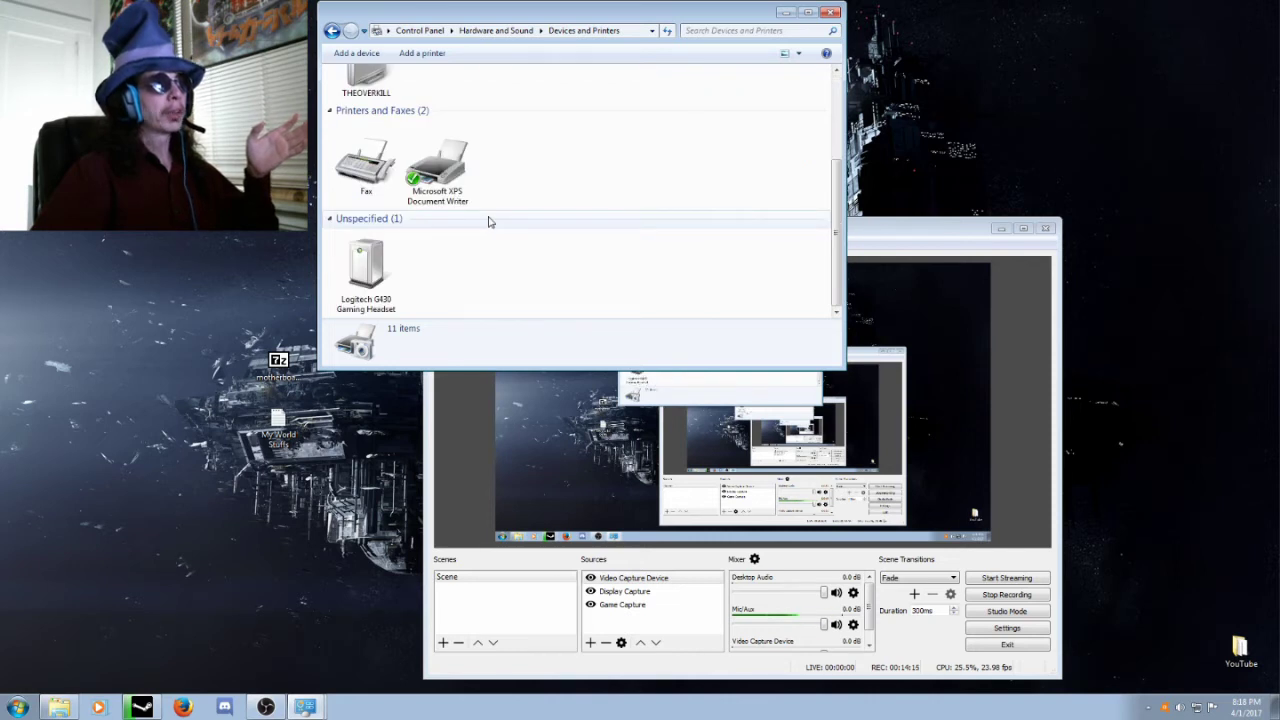
Open the Logitech G430 Gaming Headset's Properties and show its Hardware functions list.
click(381, 282)
right_click(381, 282)
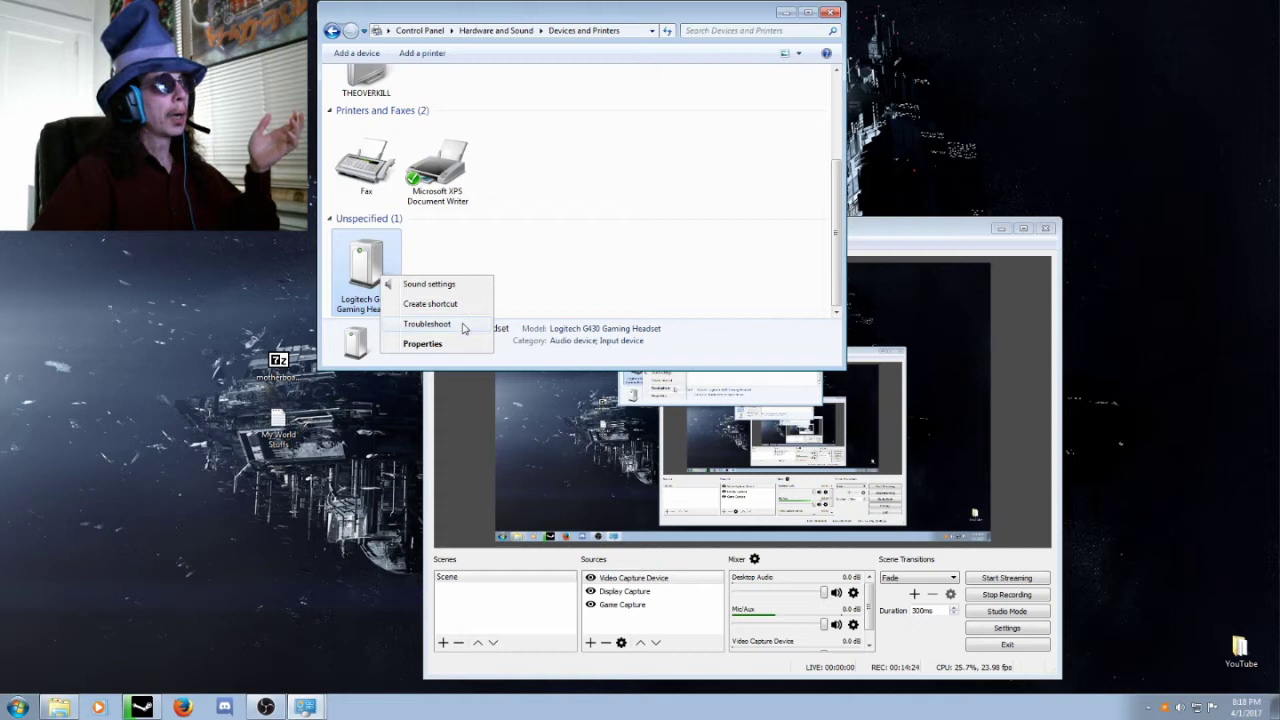
click(442, 349)
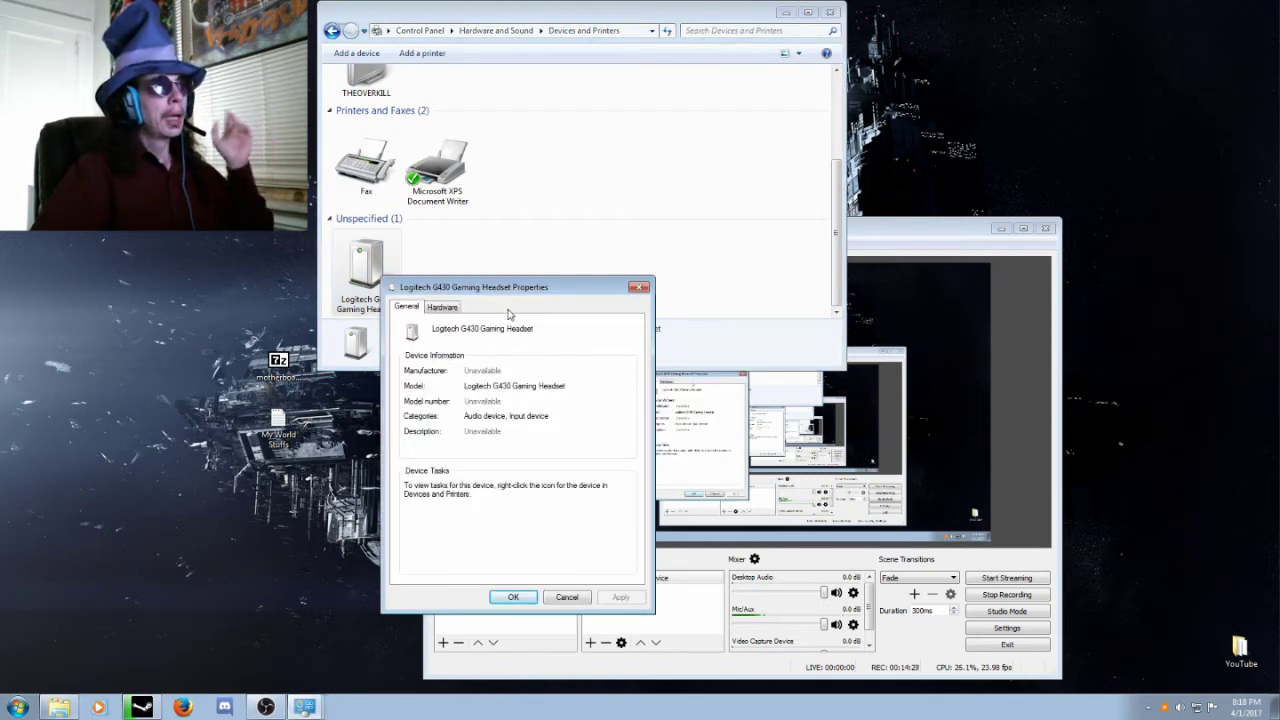
click(434, 312)
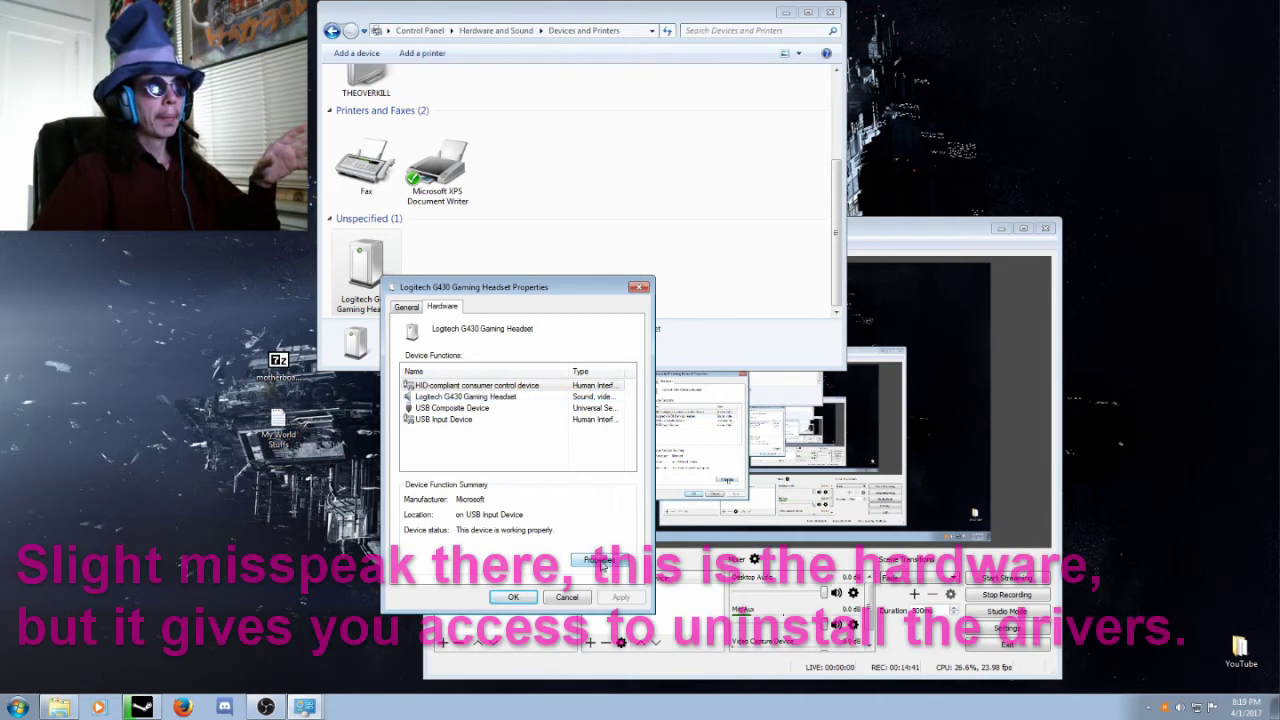
click(407, 308)
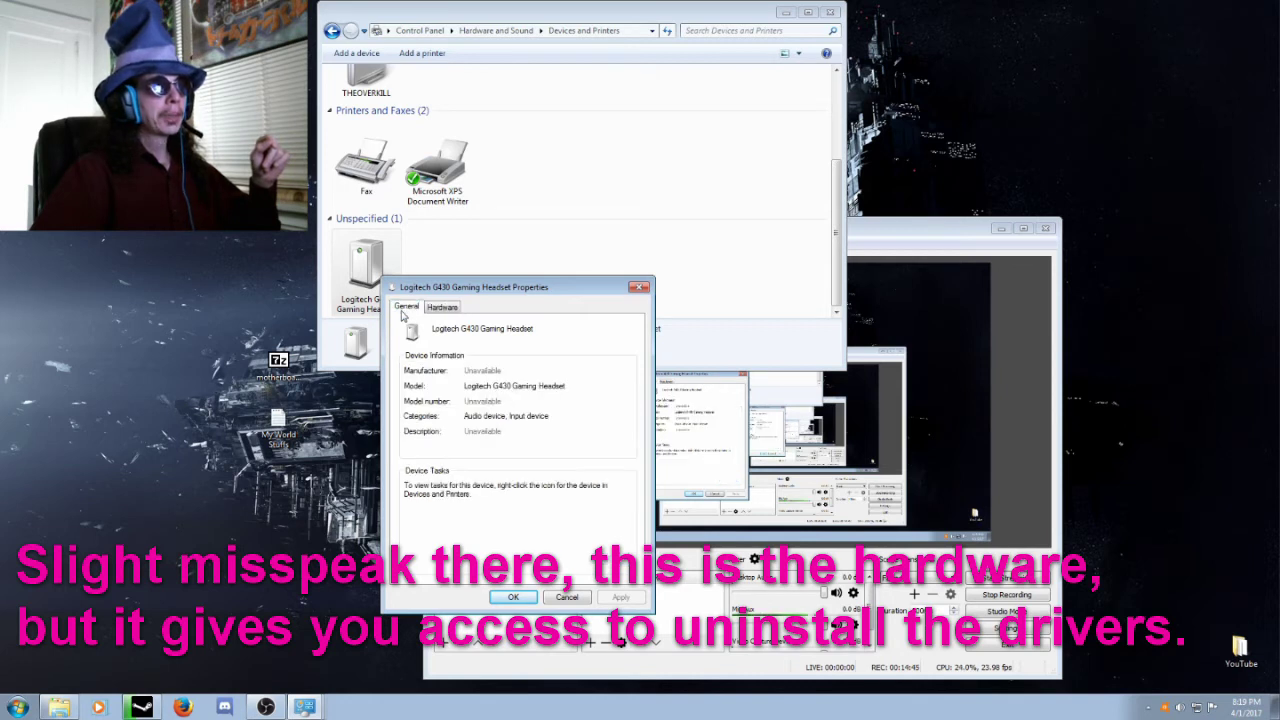
click(440, 308)
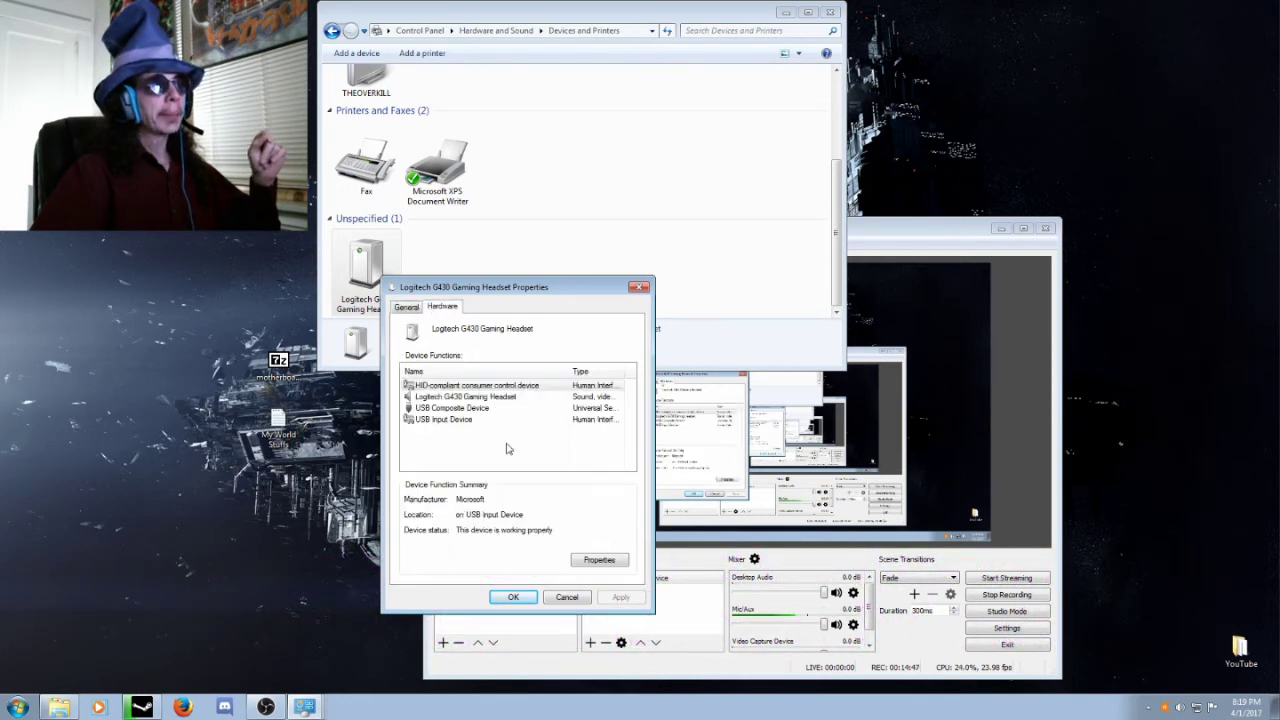
Open the HID-compliant consumer control device properties and unlock them with Change settings.
click(600, 563)
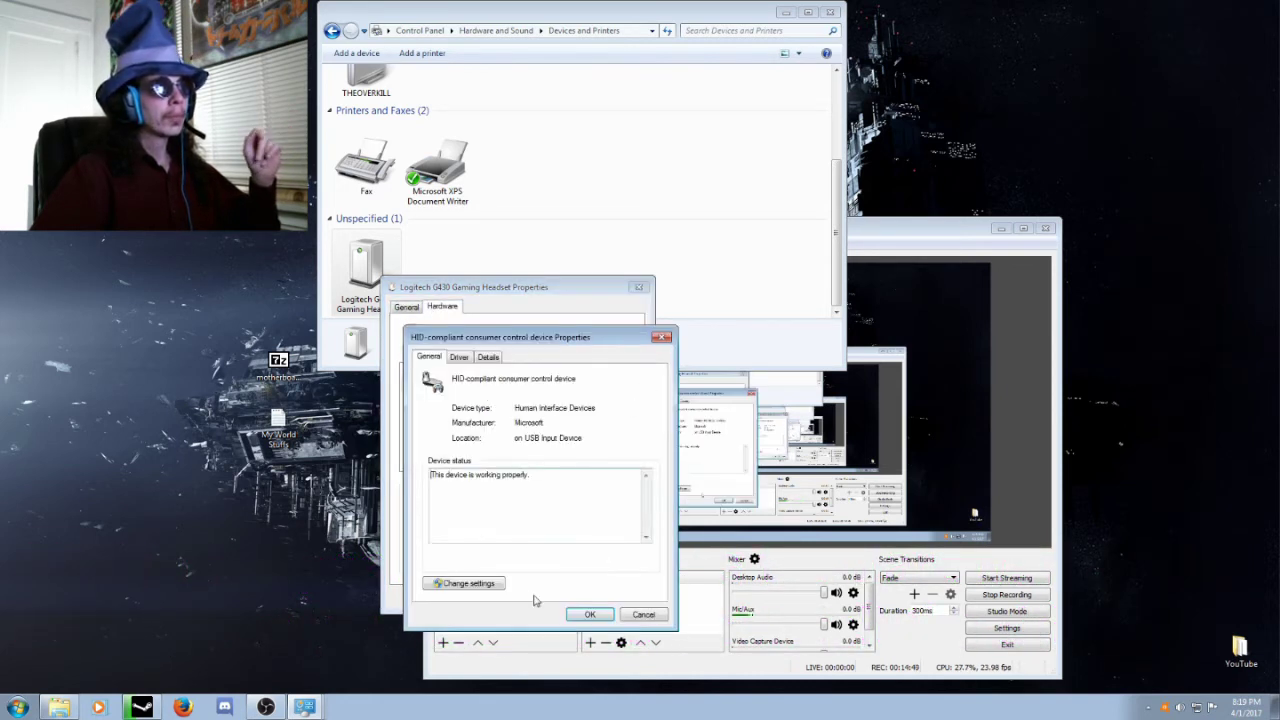
click(661, 337)
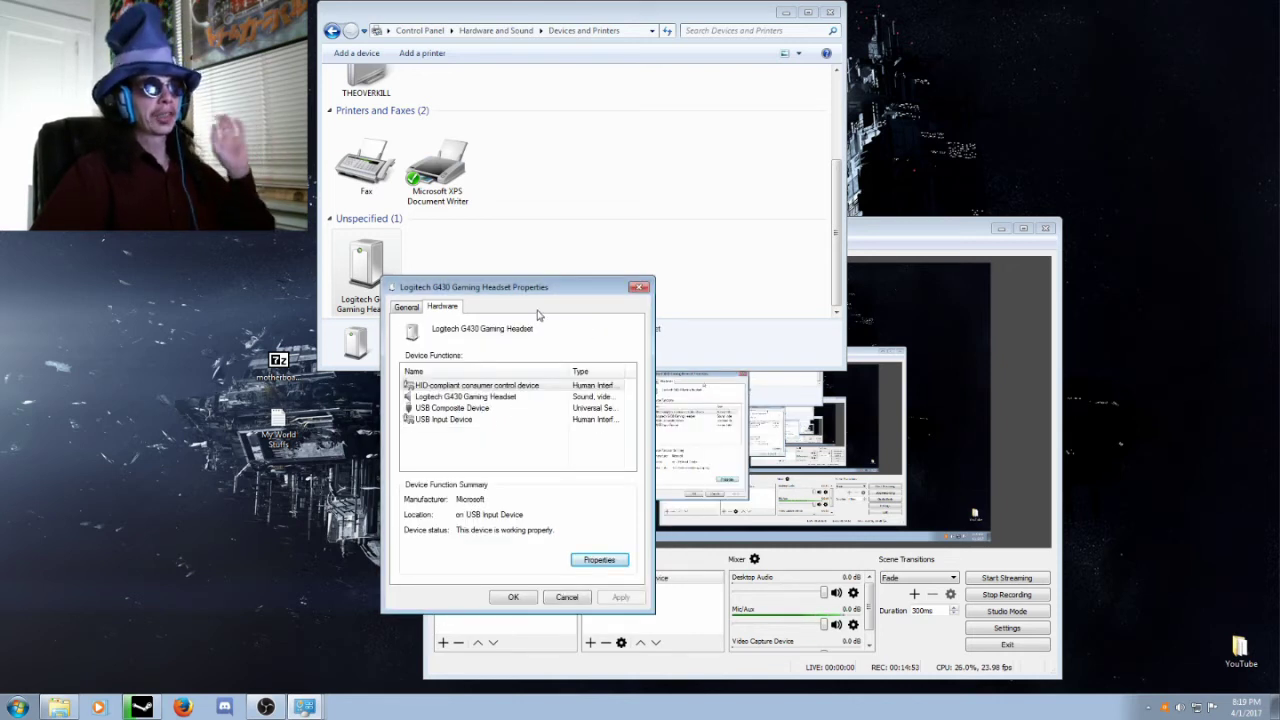
click(418, 311)
click(456, 312)
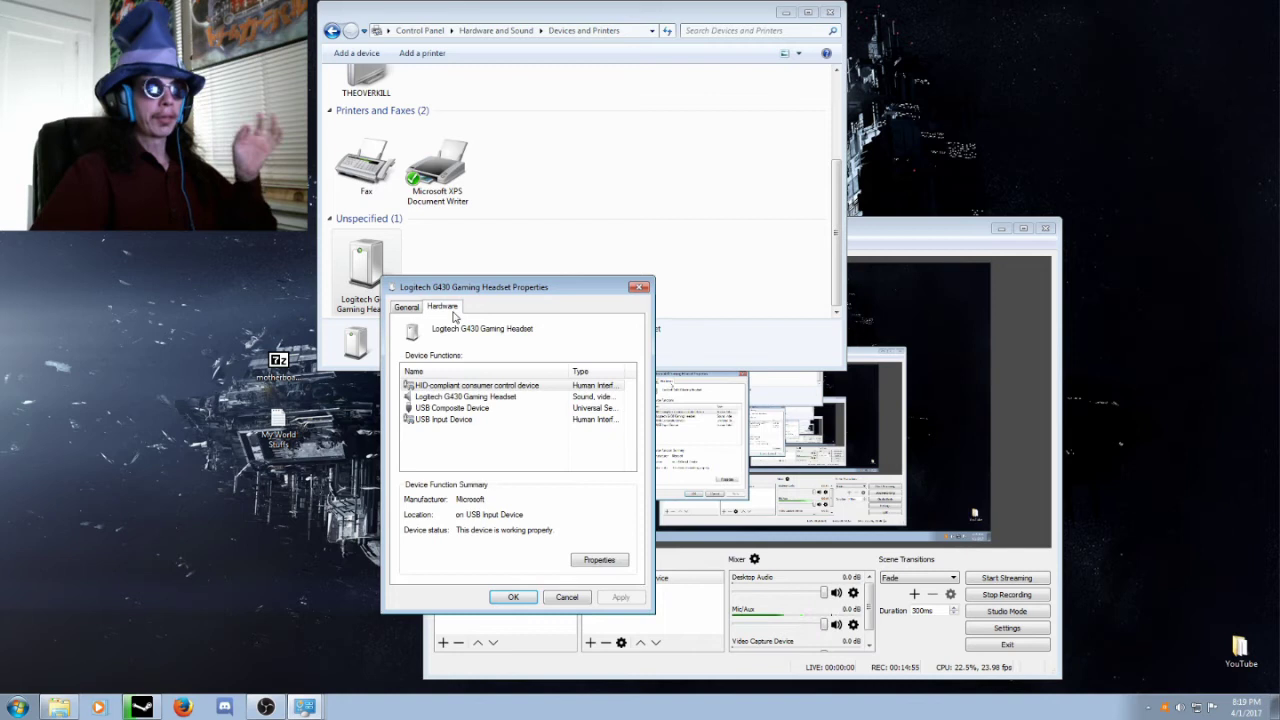
click(601, 561)
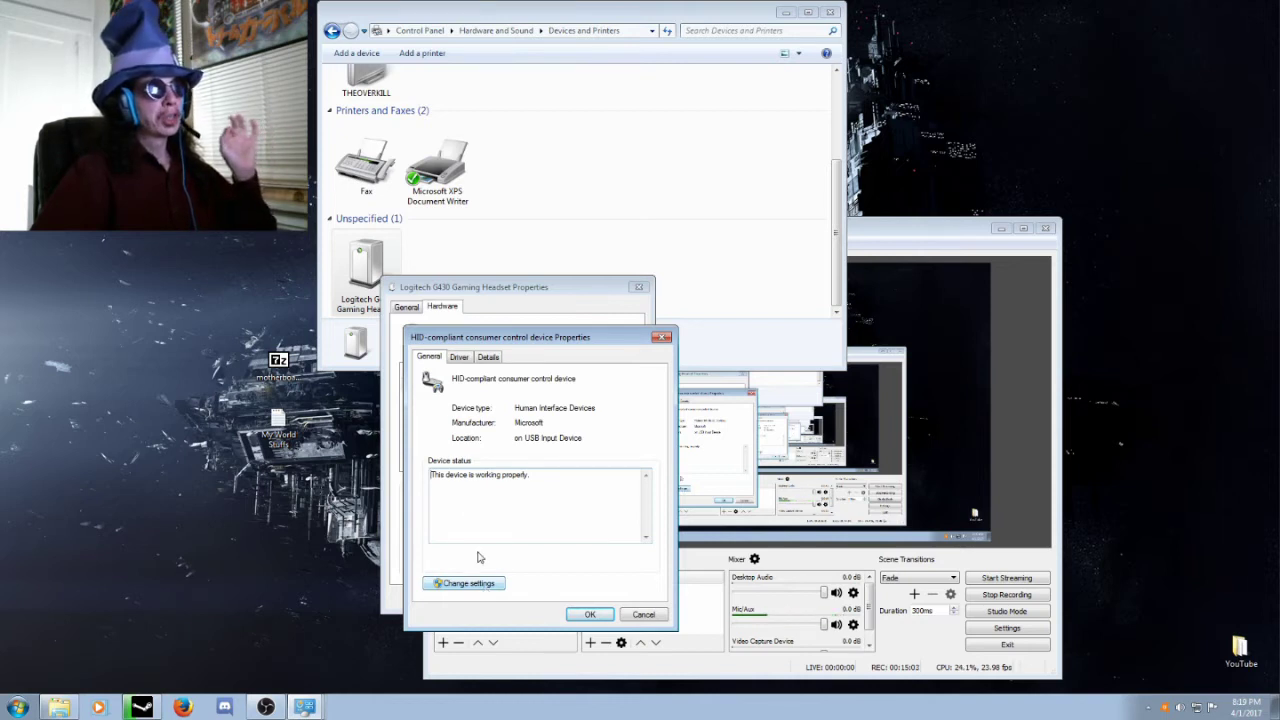
click(492, 594)
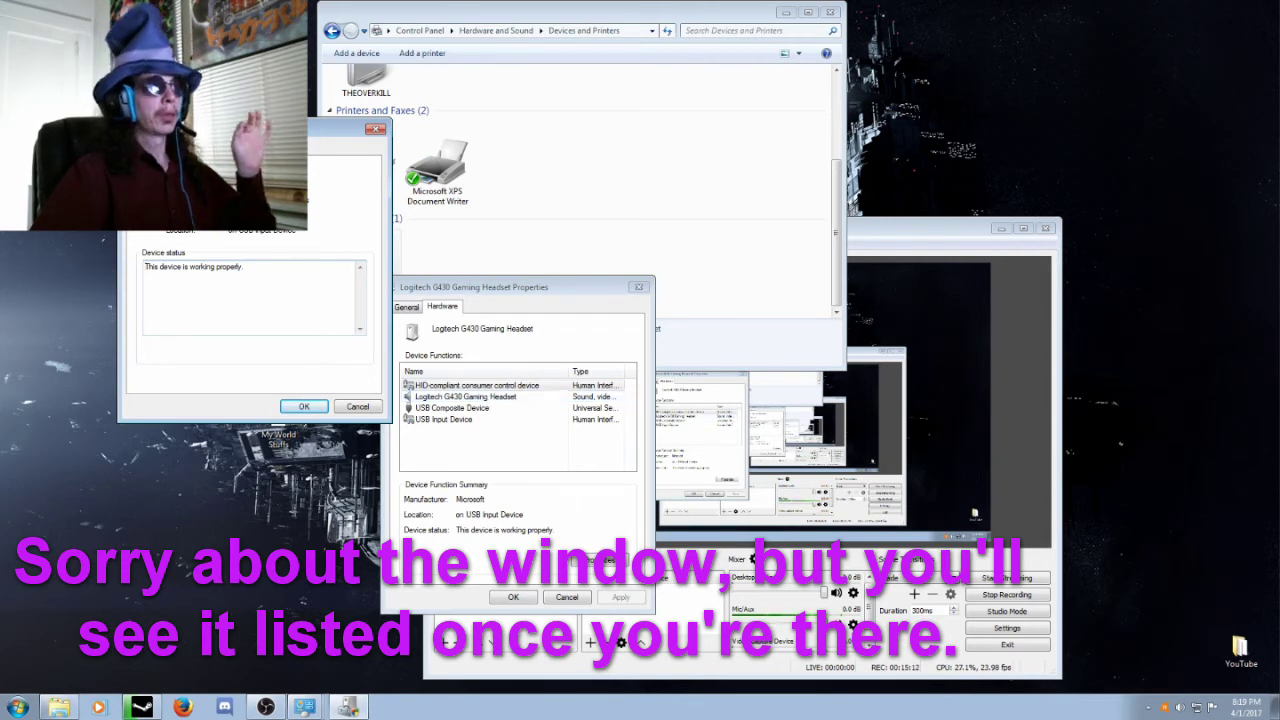
View the HID device's driver options, check the G430 function entries, then close that window.
key(ctrl+Tab)
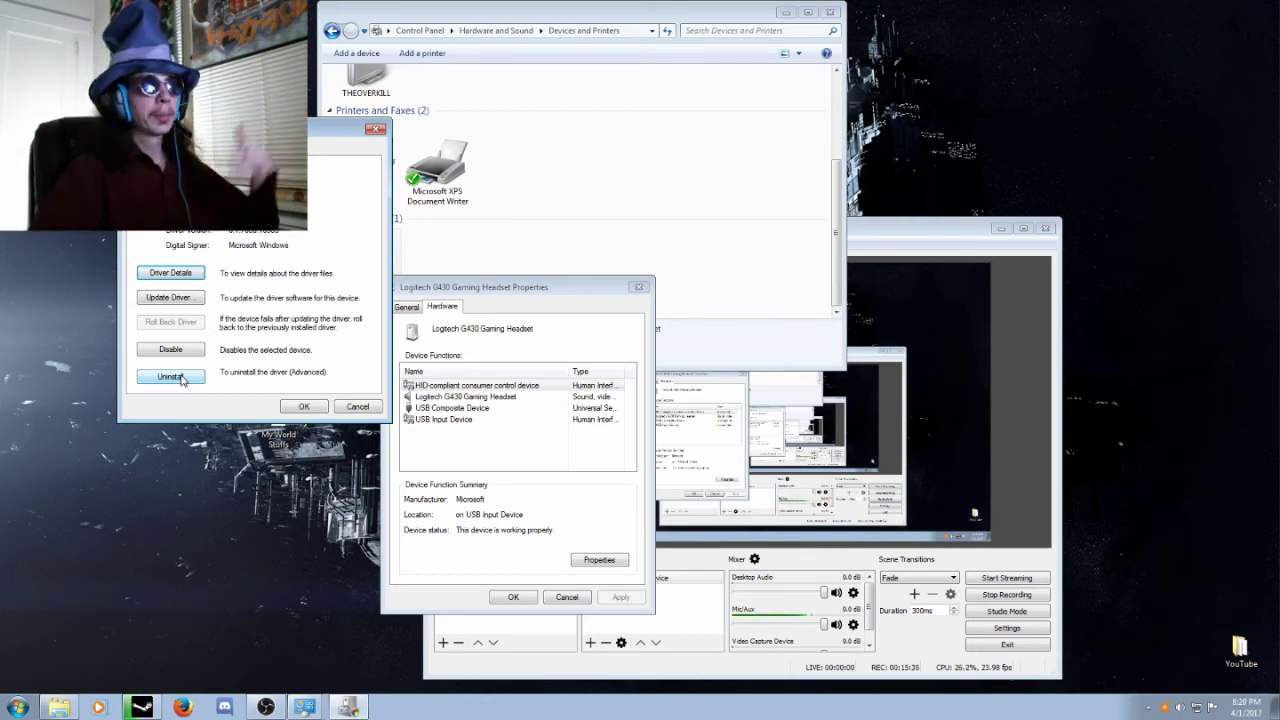
click(487, 397)
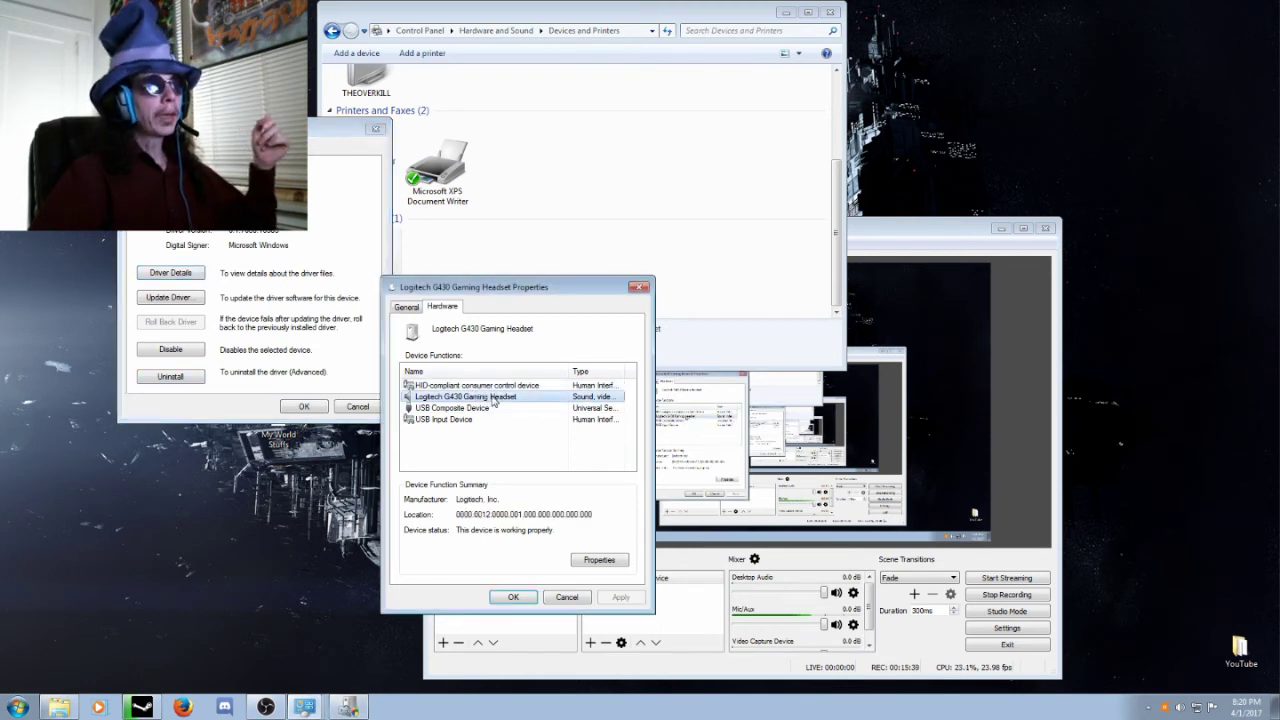
click(483, 408)
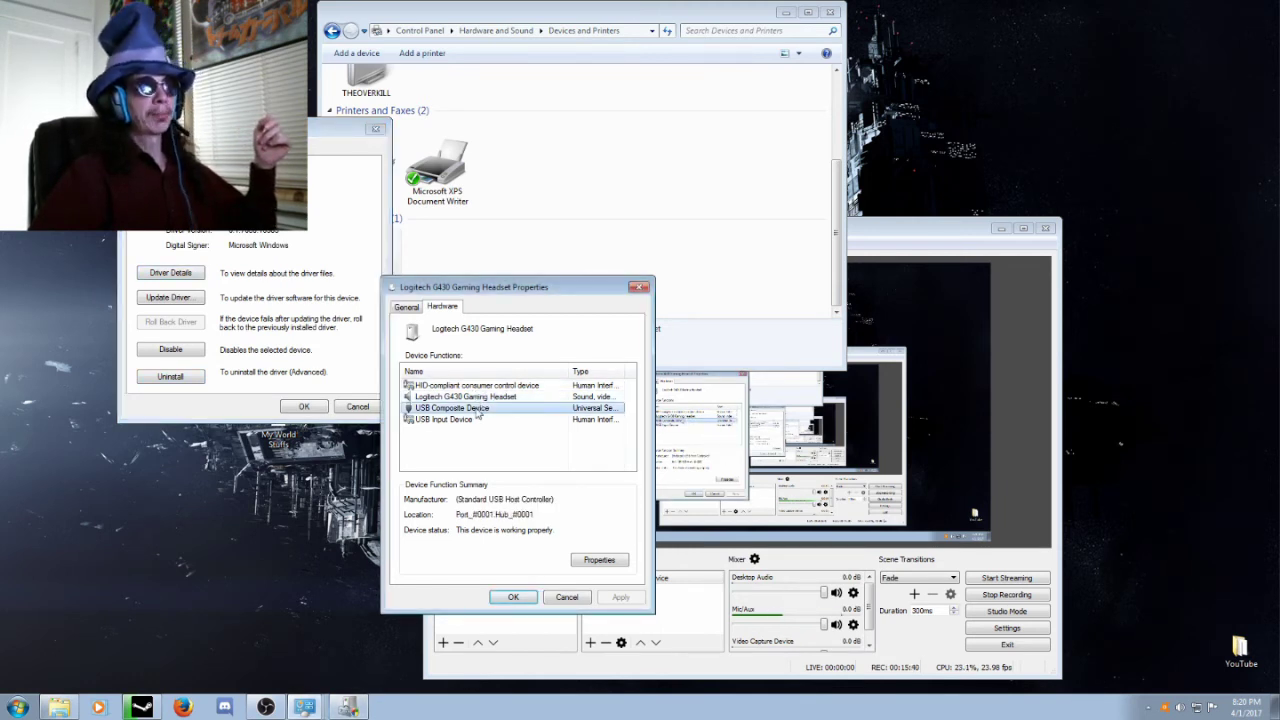
click(454, 420)
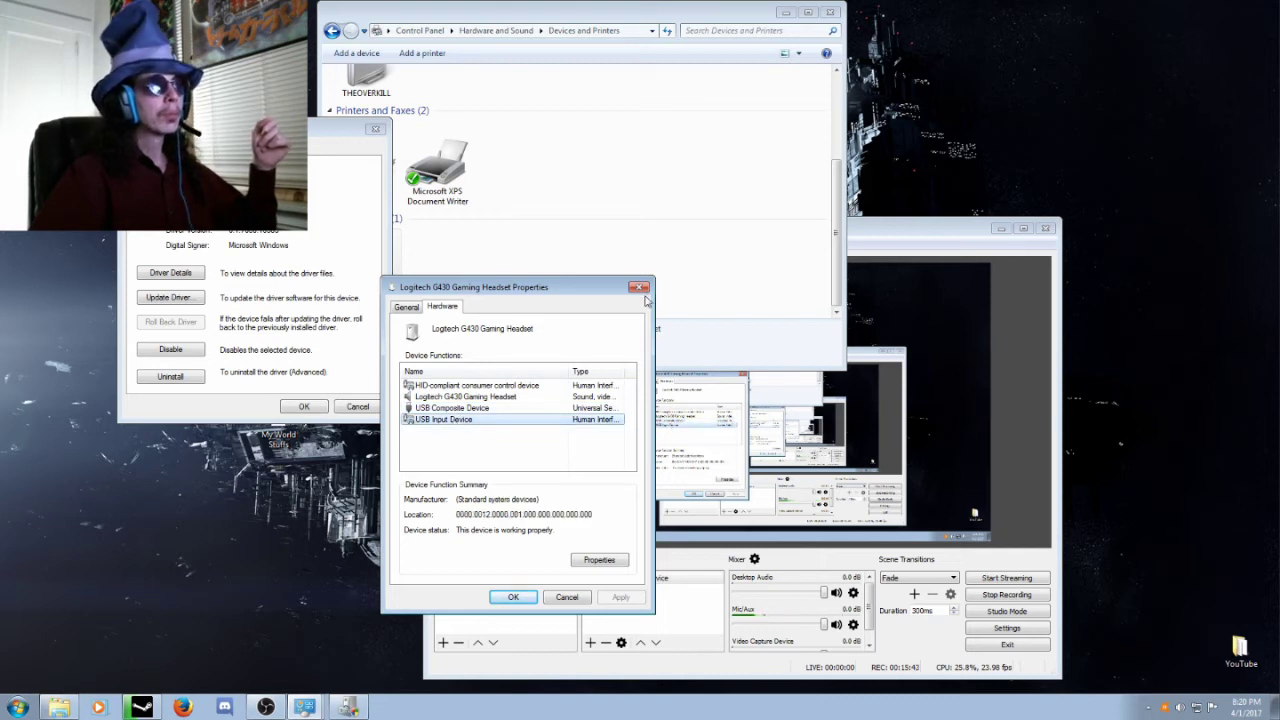
click(375, 133)
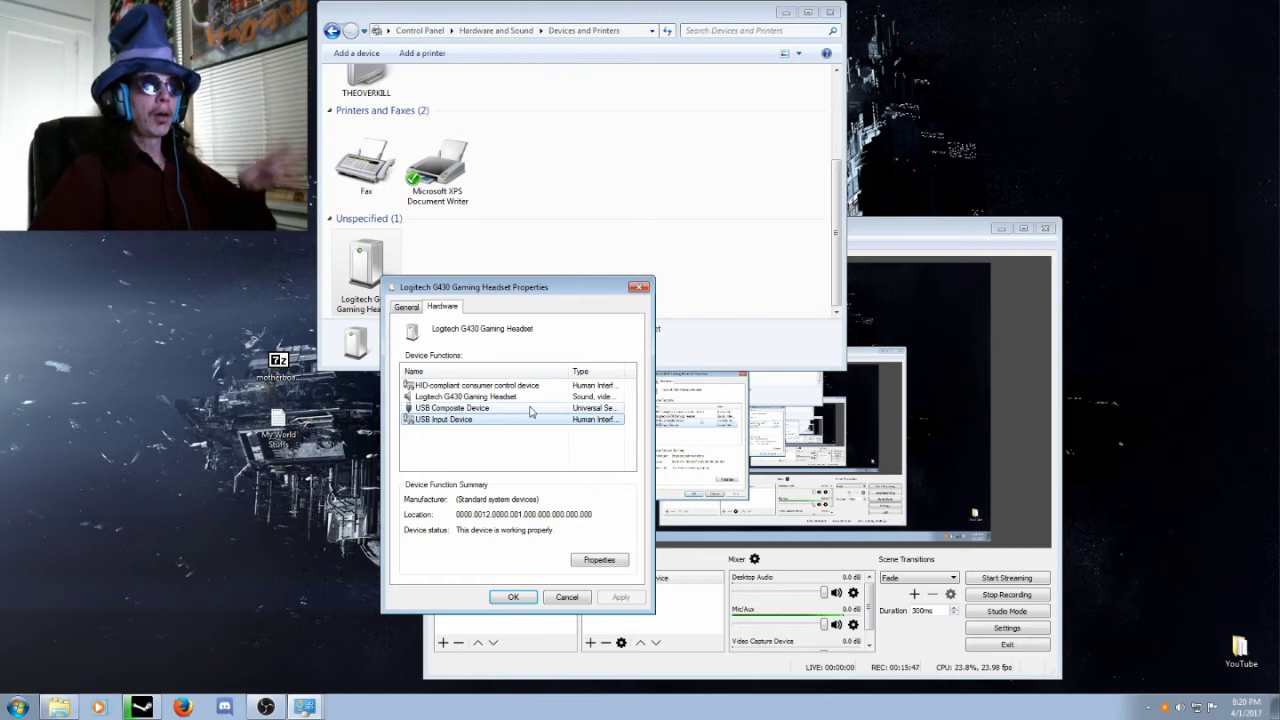
Review each headset device function, ending on the USB Composite Device.
click(486, 386)
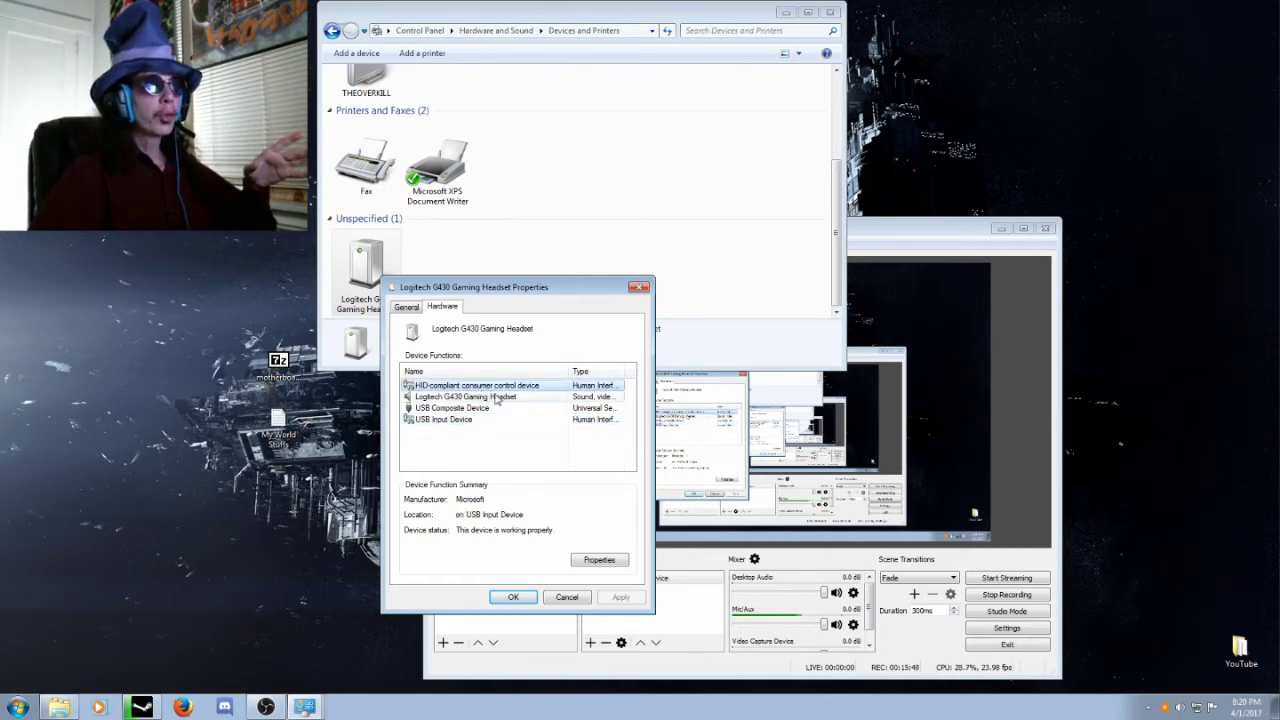
click(482, 398)
click(470, 409)
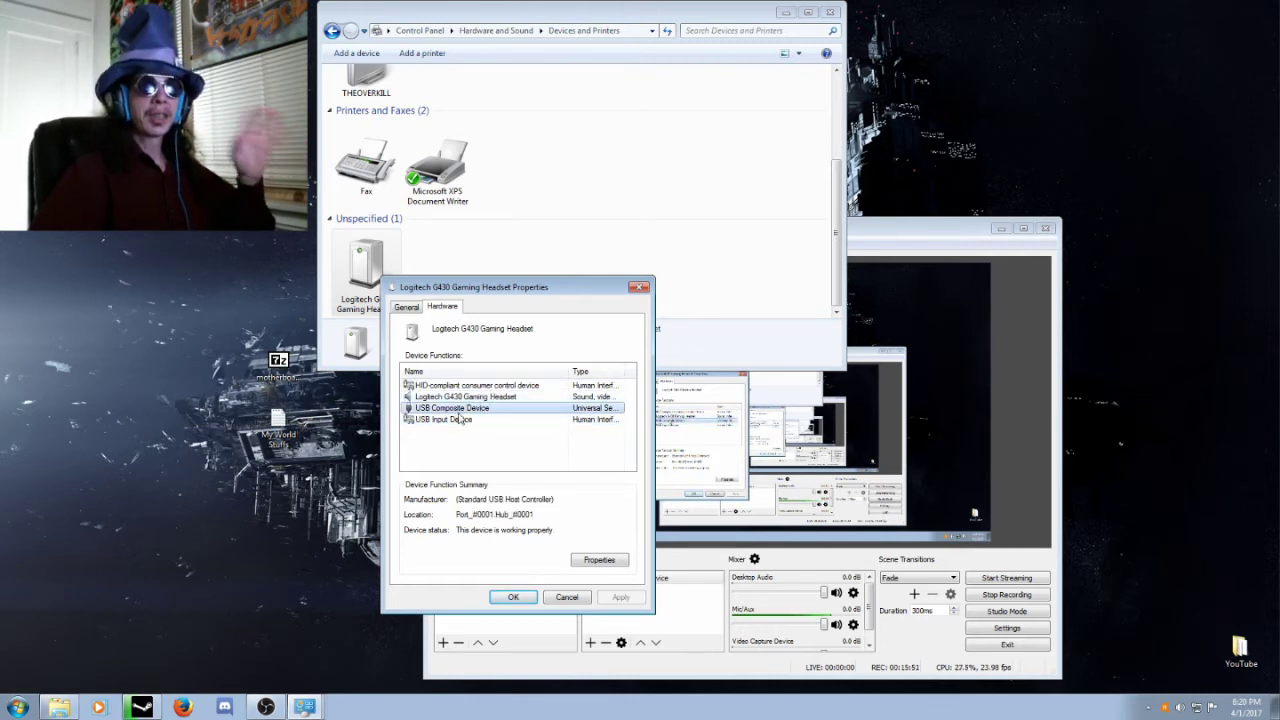
click(459, 420)
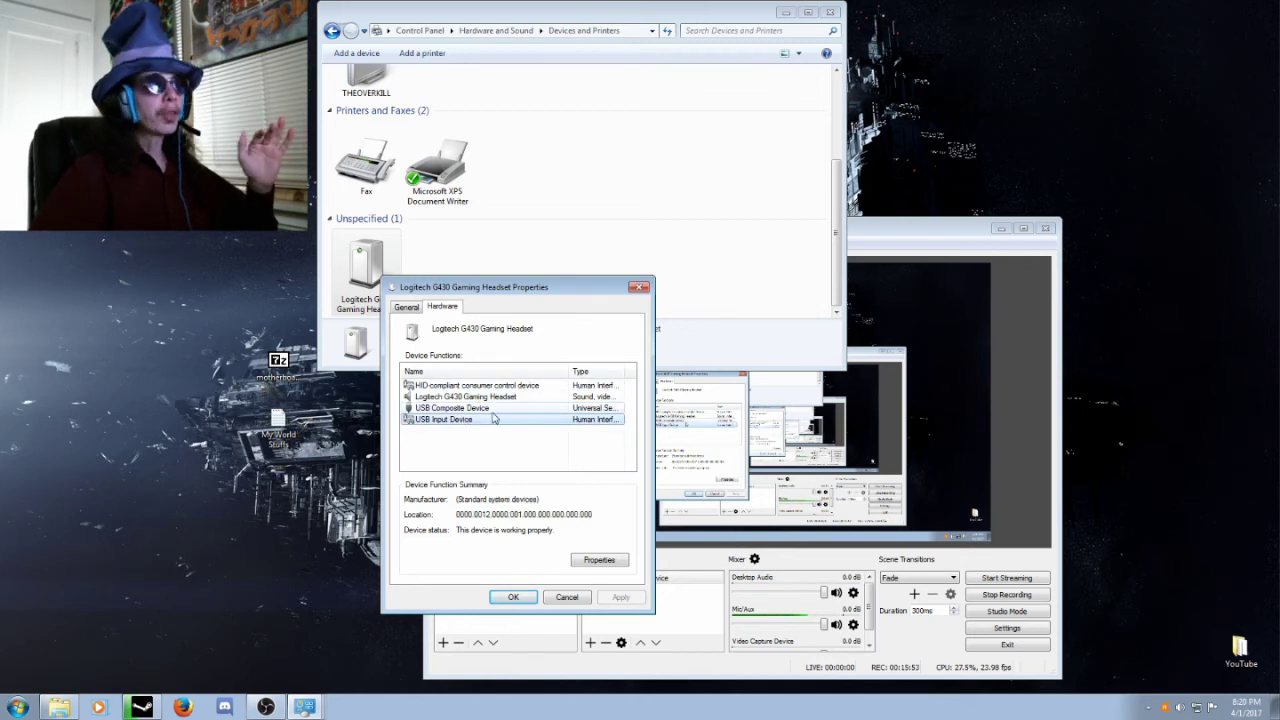
key(Up)
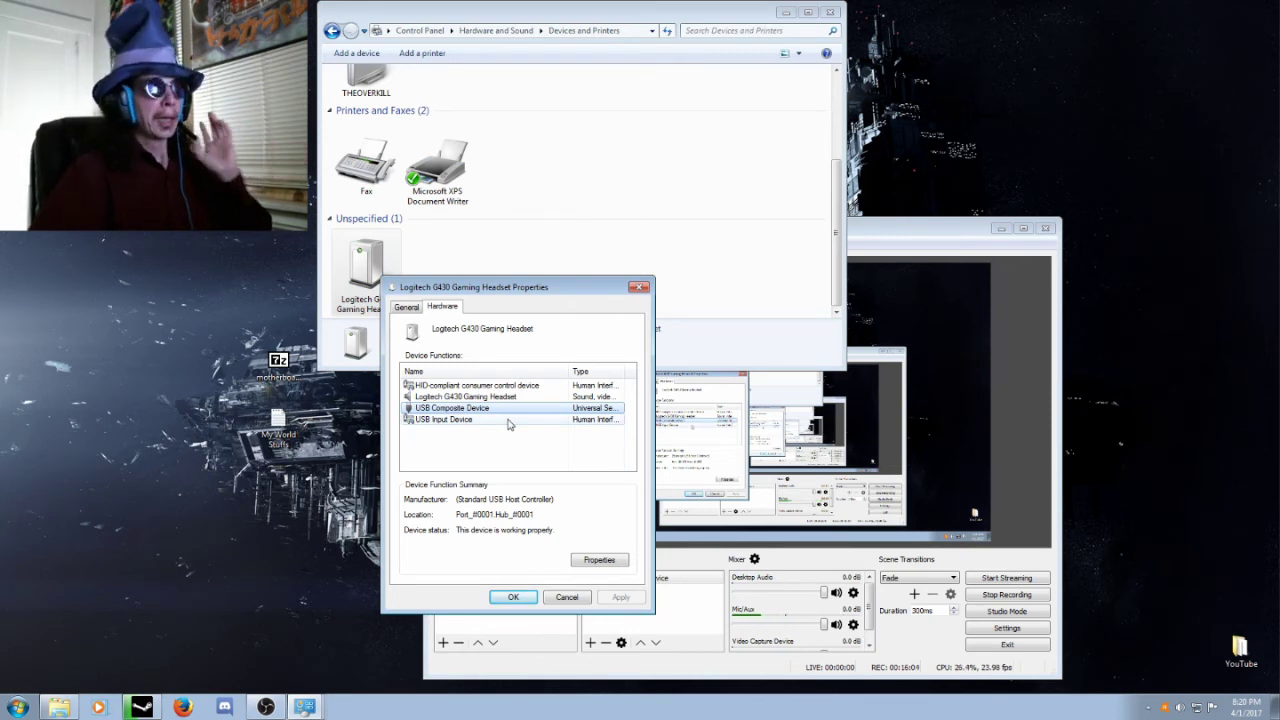
Close the headset properties and Devices and Printers windows, dismissing the tray volume menu.
click(639, 287)
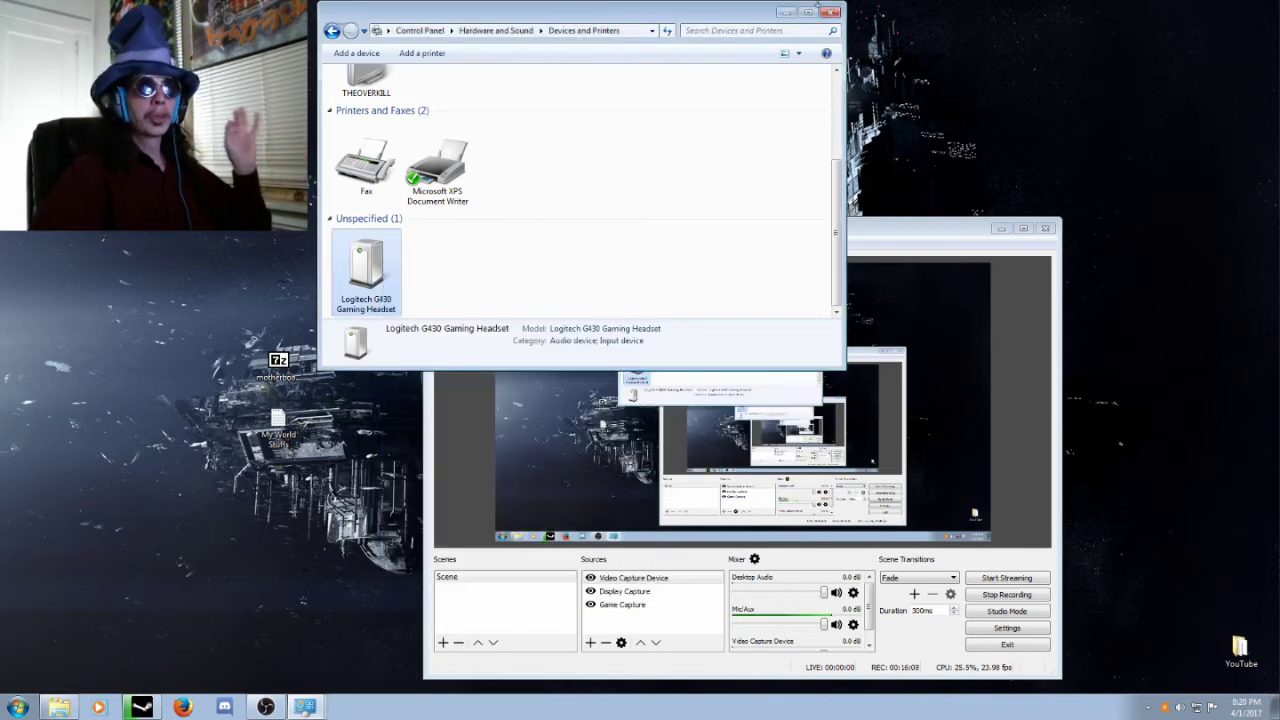
click(831, 13)
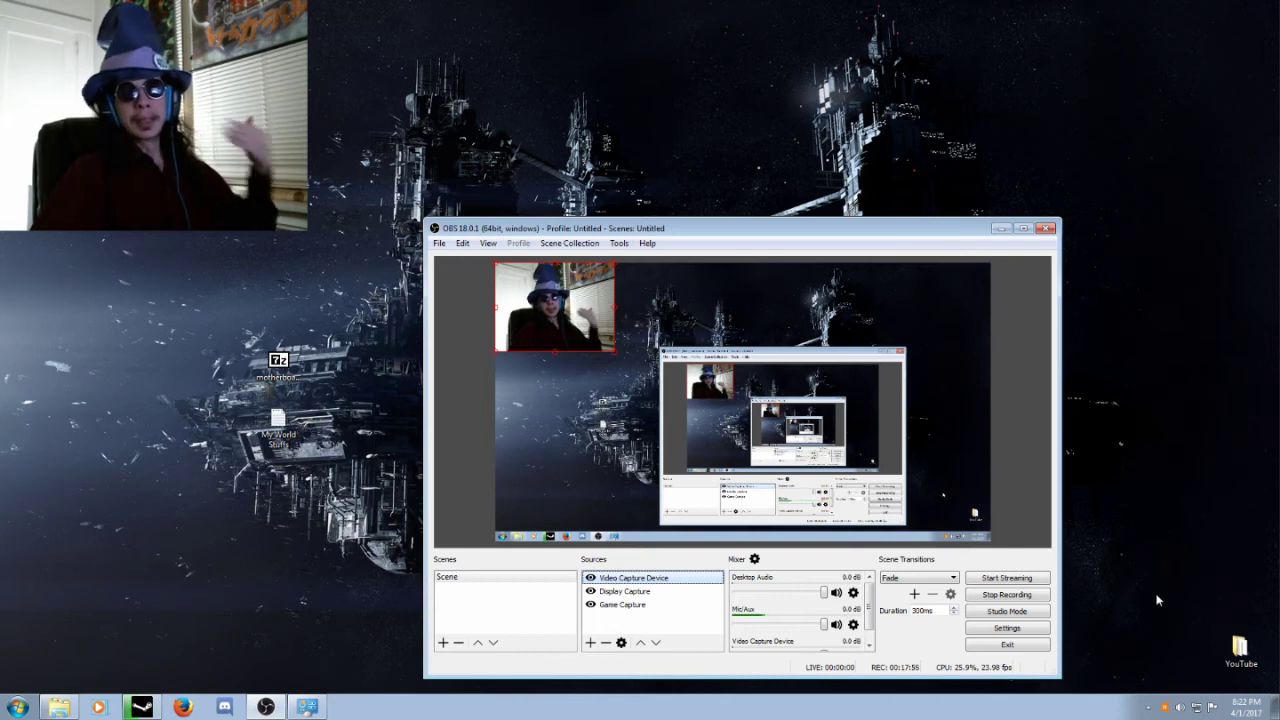
right_click(1181, 704)
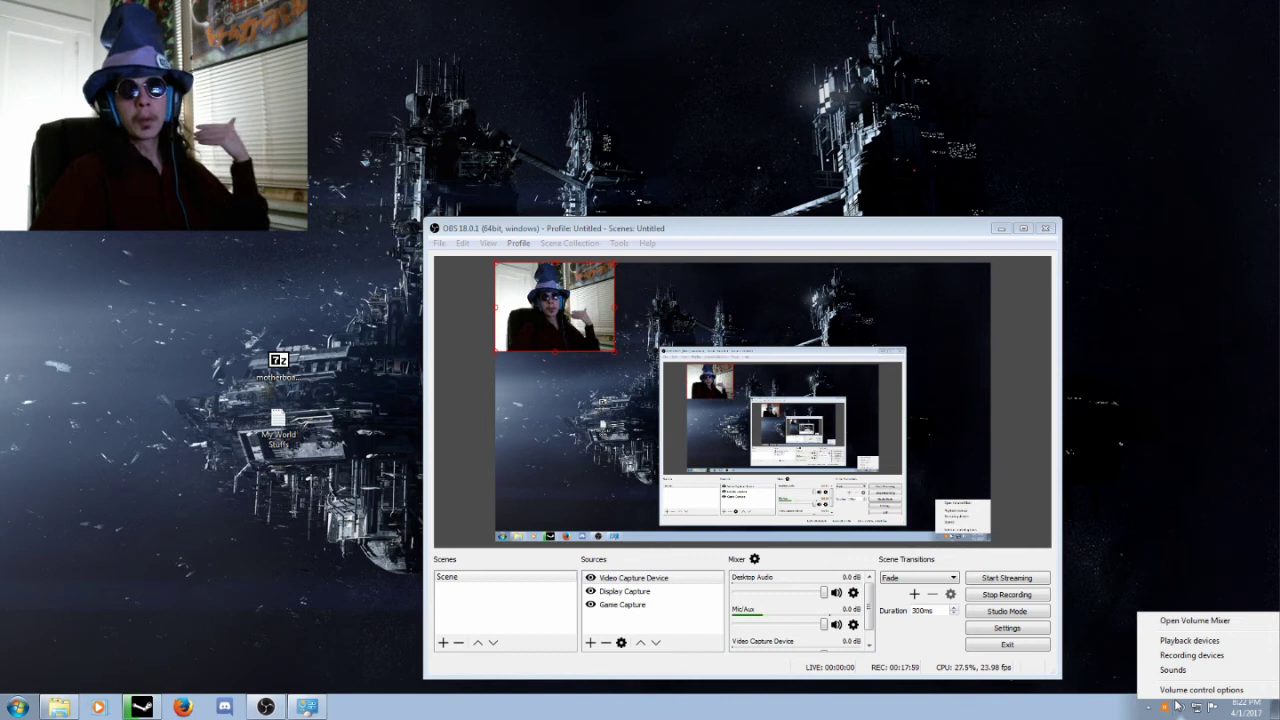
click(30, 600)
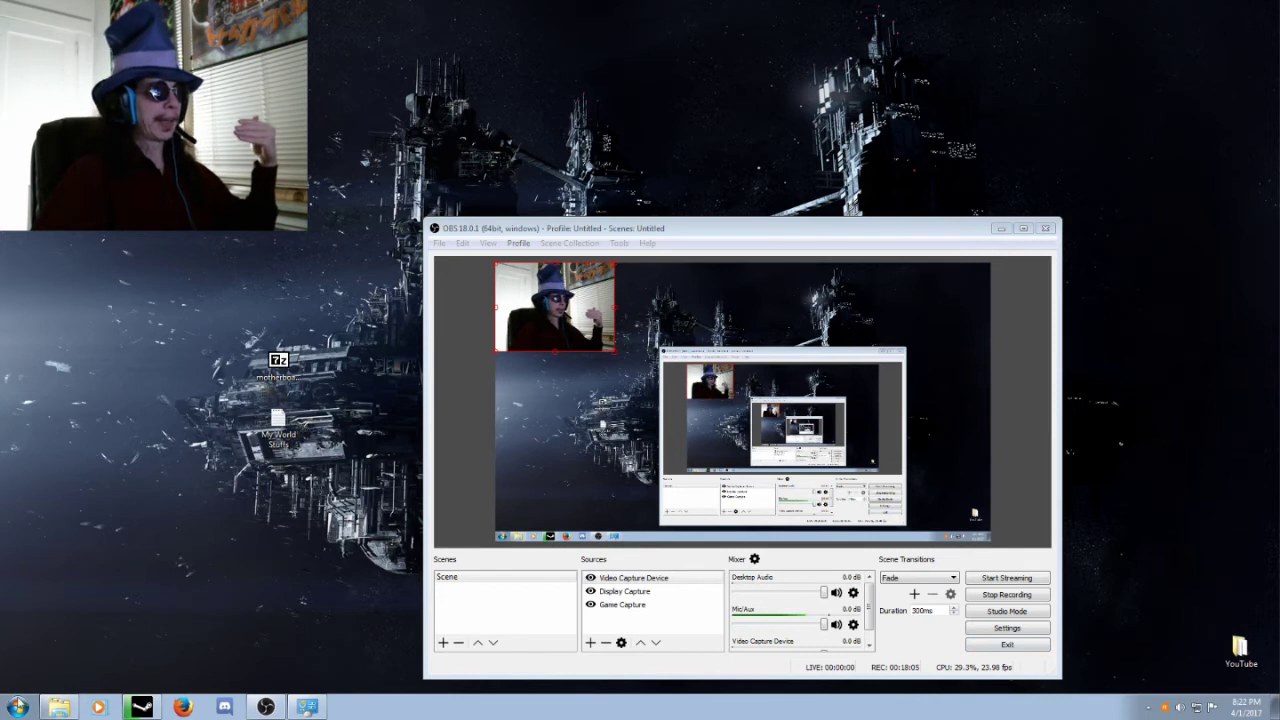
Open Sound from Control Panel's Hardware and Sound and move the dialog to the screen centre.
click(18, 706)
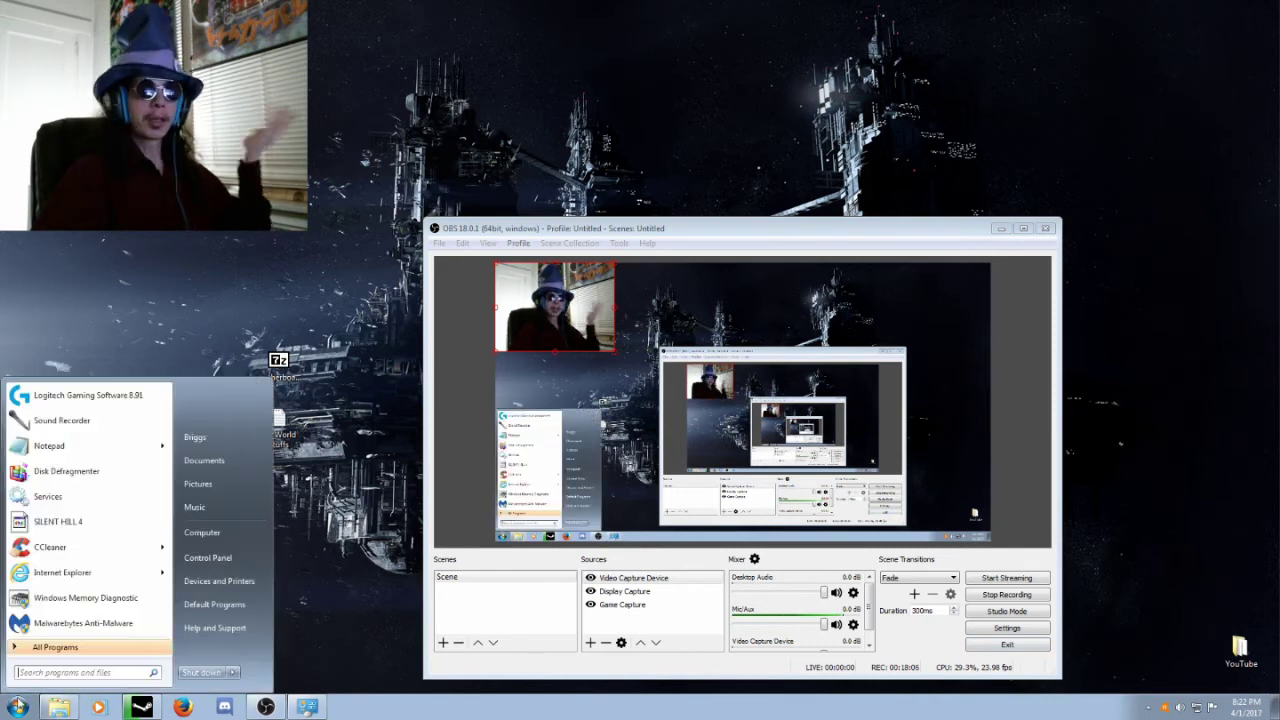
click(230, 557)
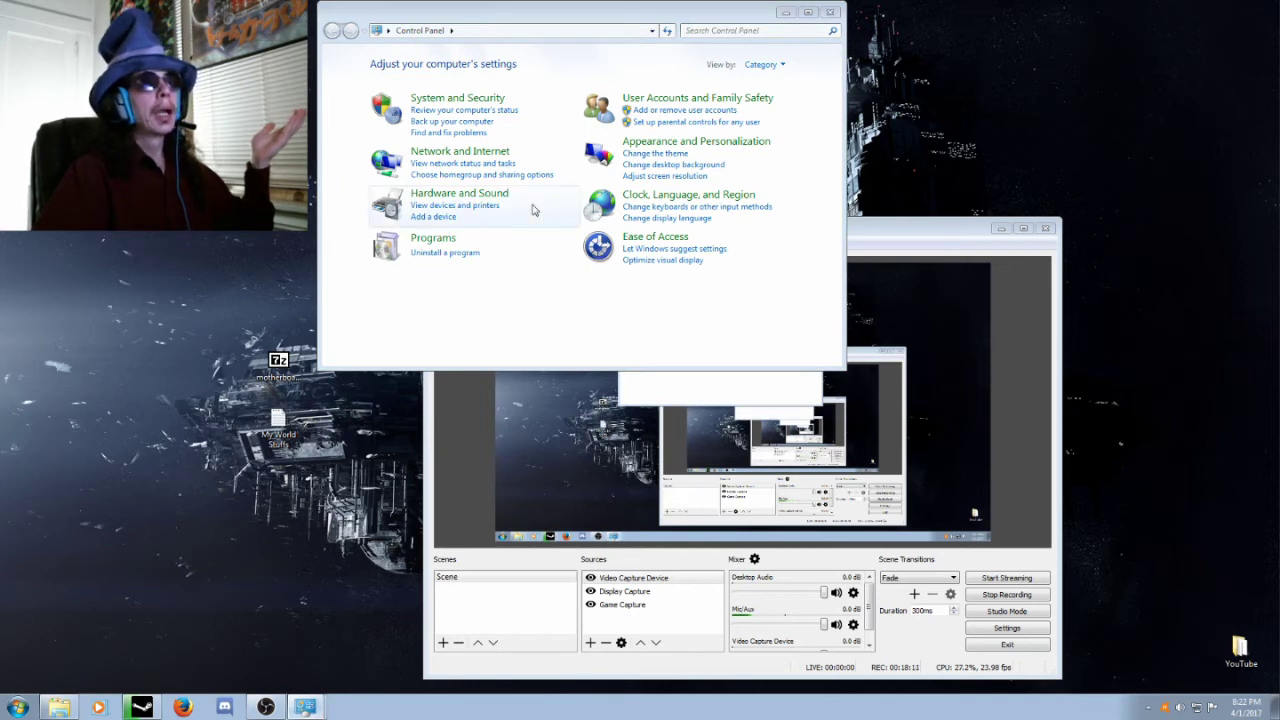
click(459, 195)
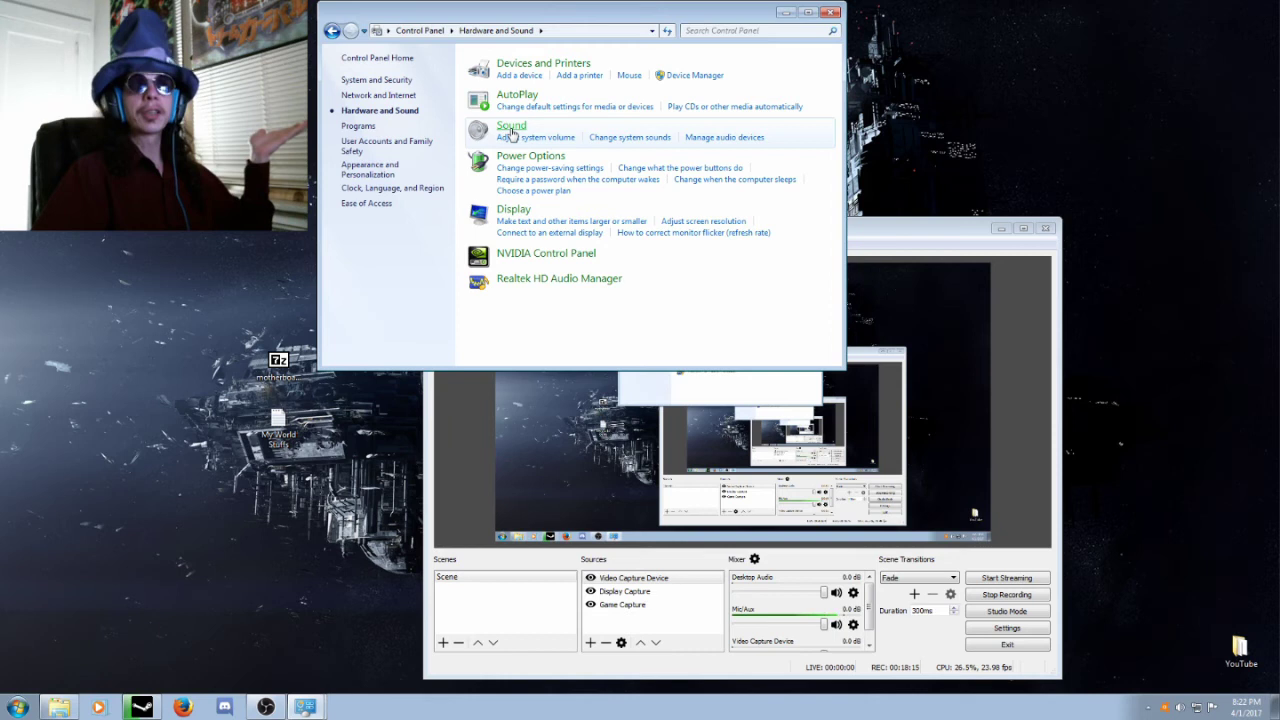
click(511, 127)
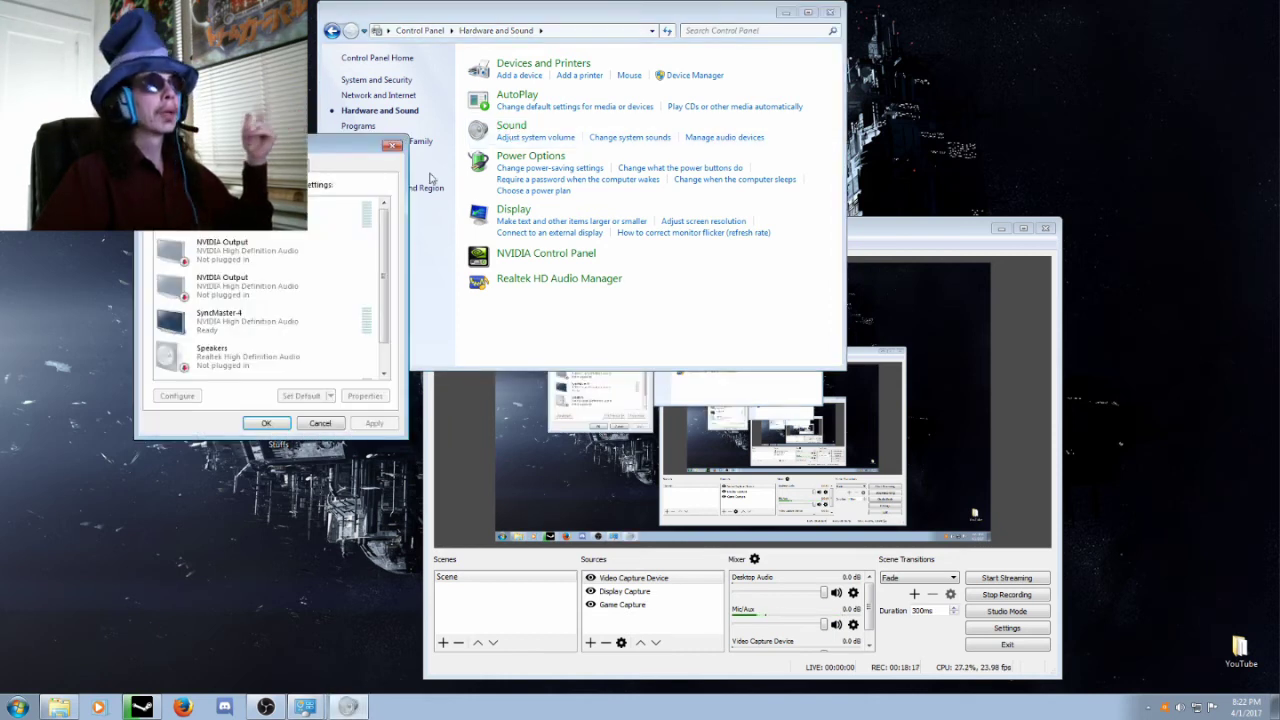
drag(298, 146, 596, 215)
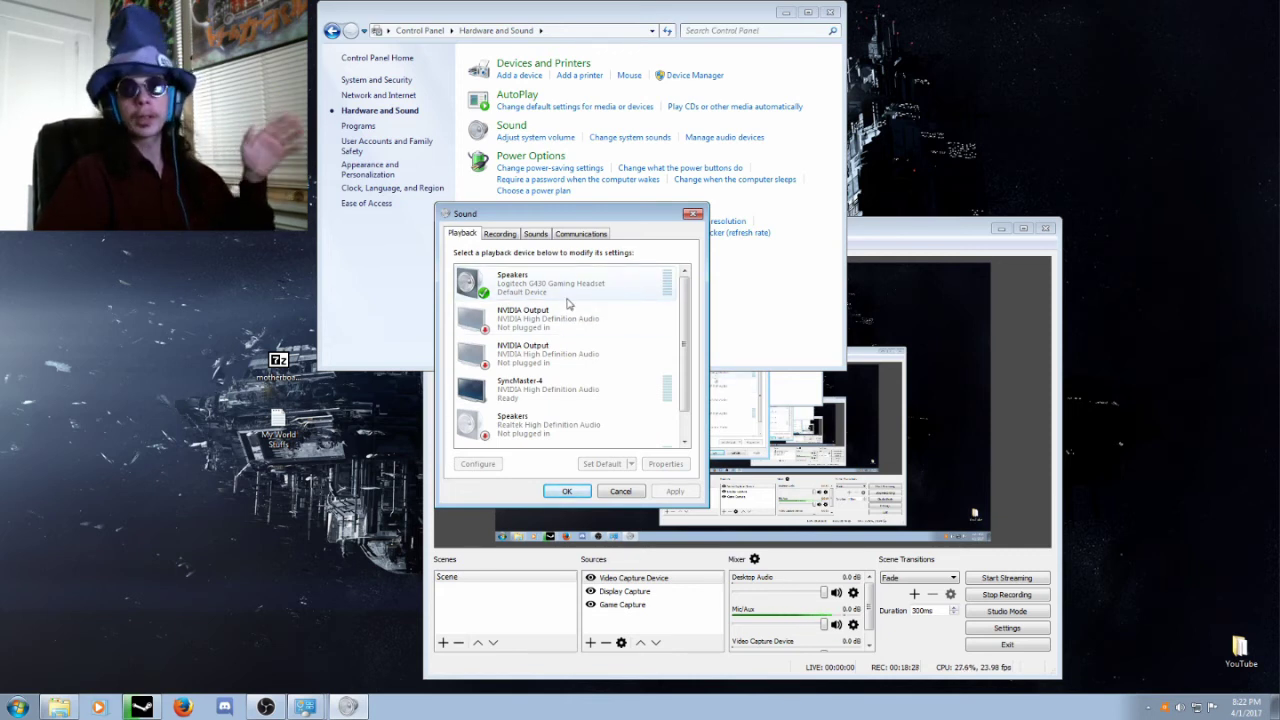
Switch the Sound dialog from the G430 playback speakers to the Recording device list.
scroll(570, 365, down, 2)
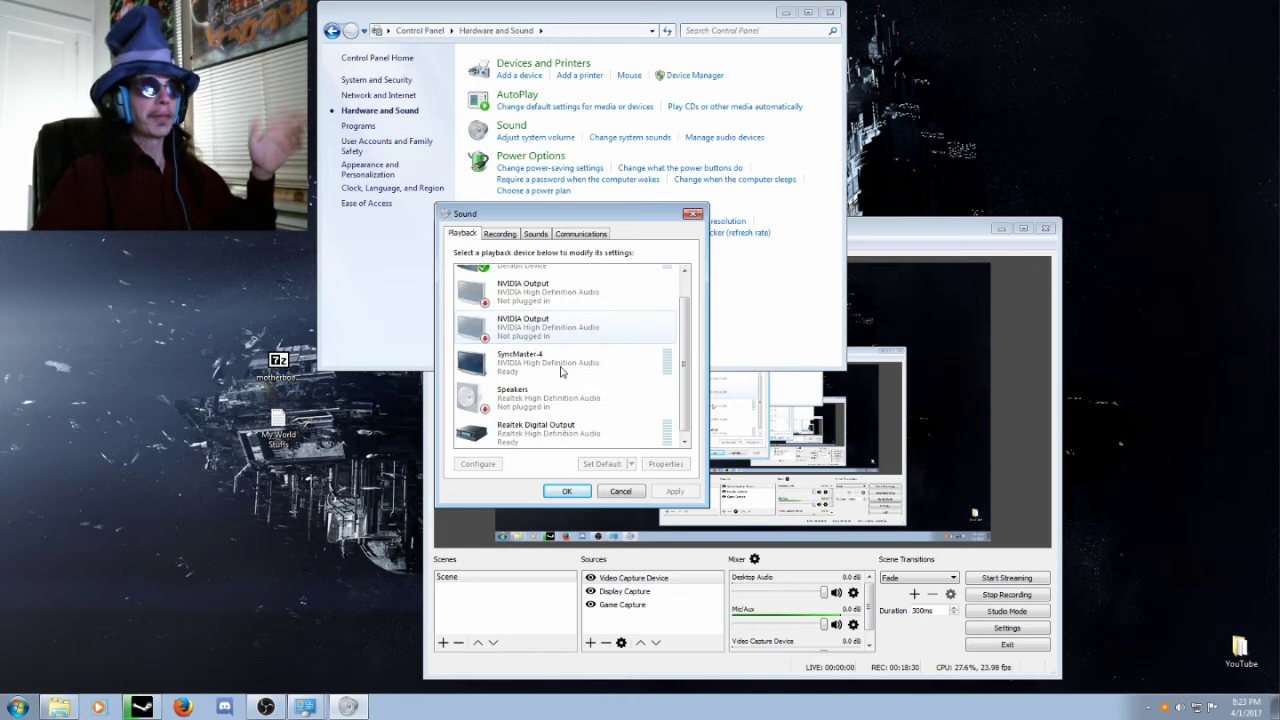
scroll(586, 441, up, 2)
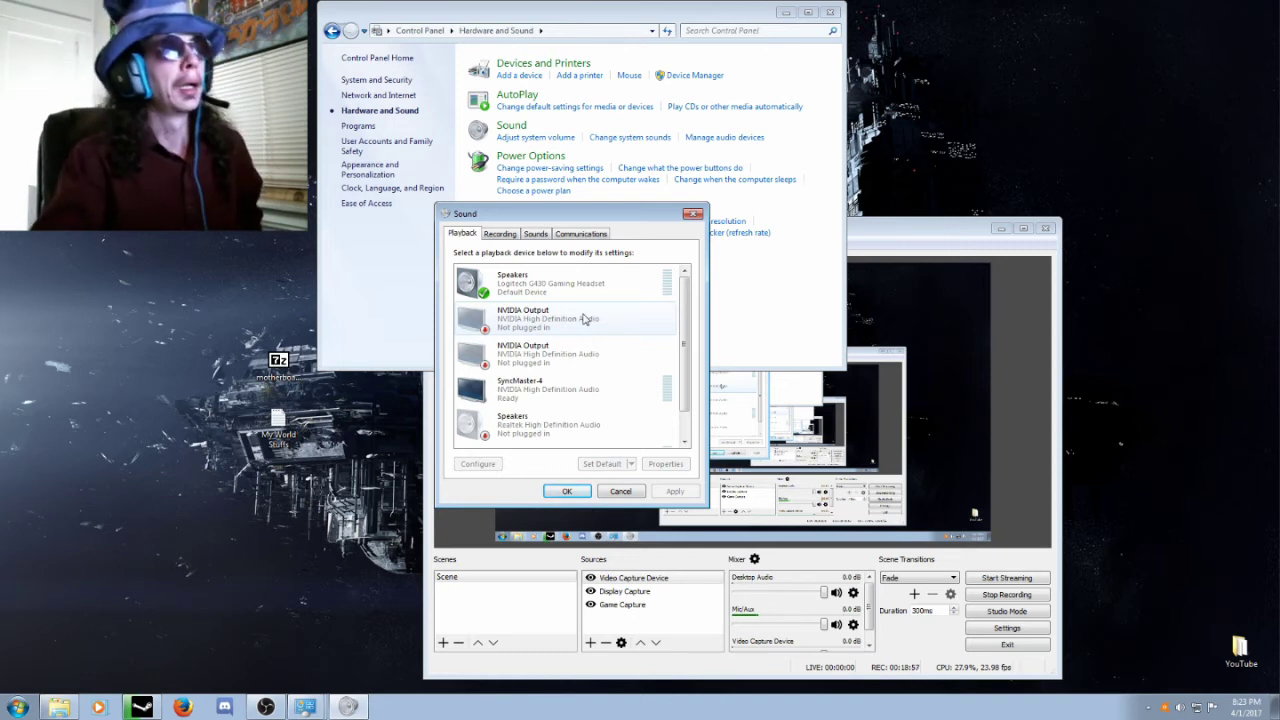
click(578, 284)
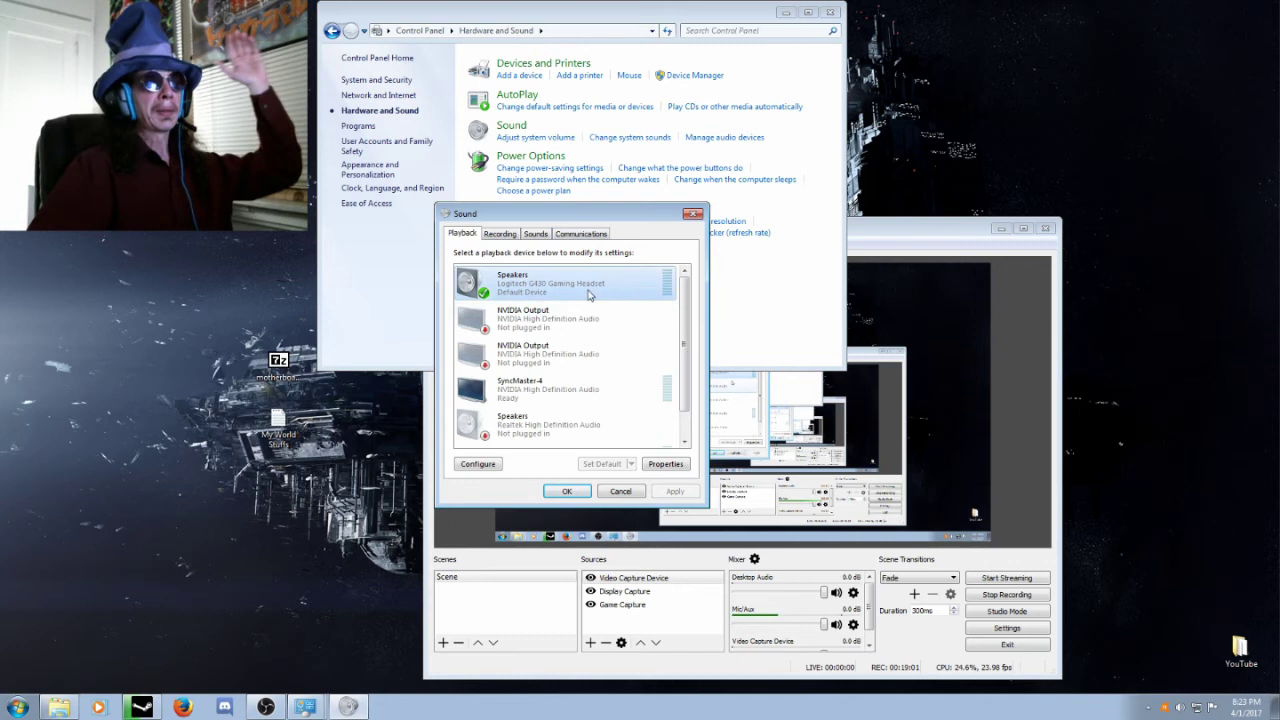
click(503, 232)
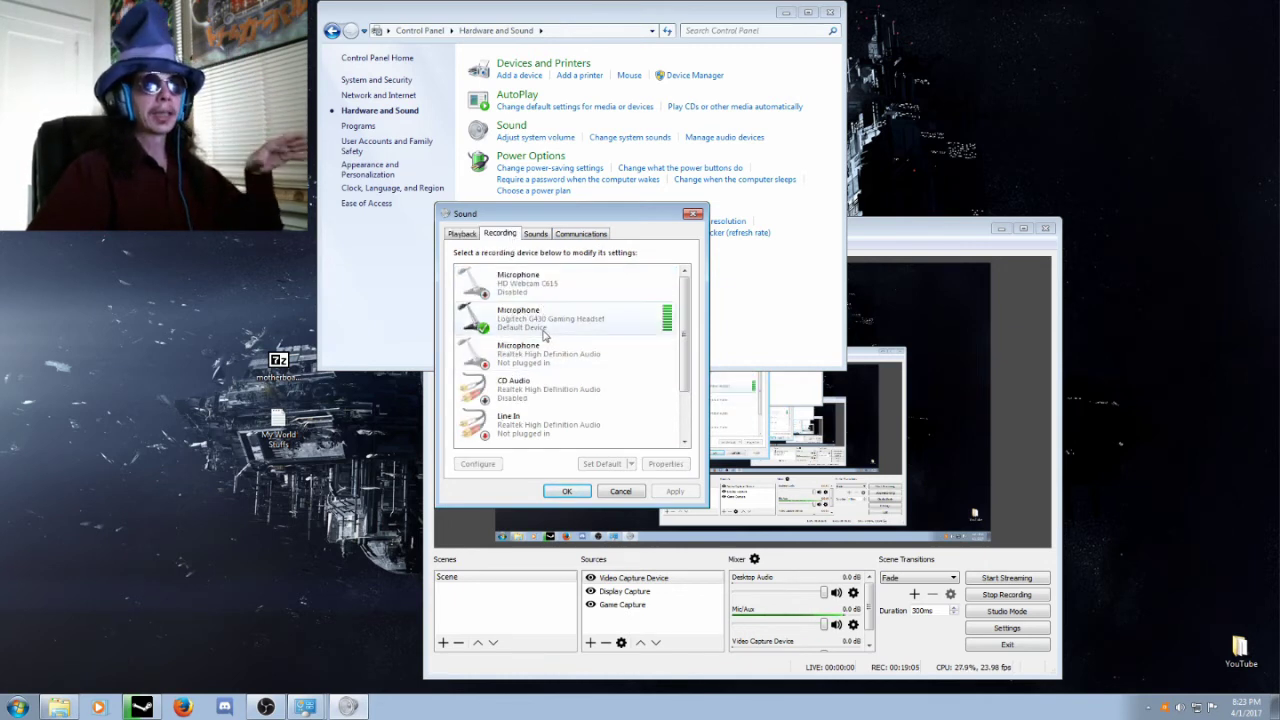
click(462, 233)
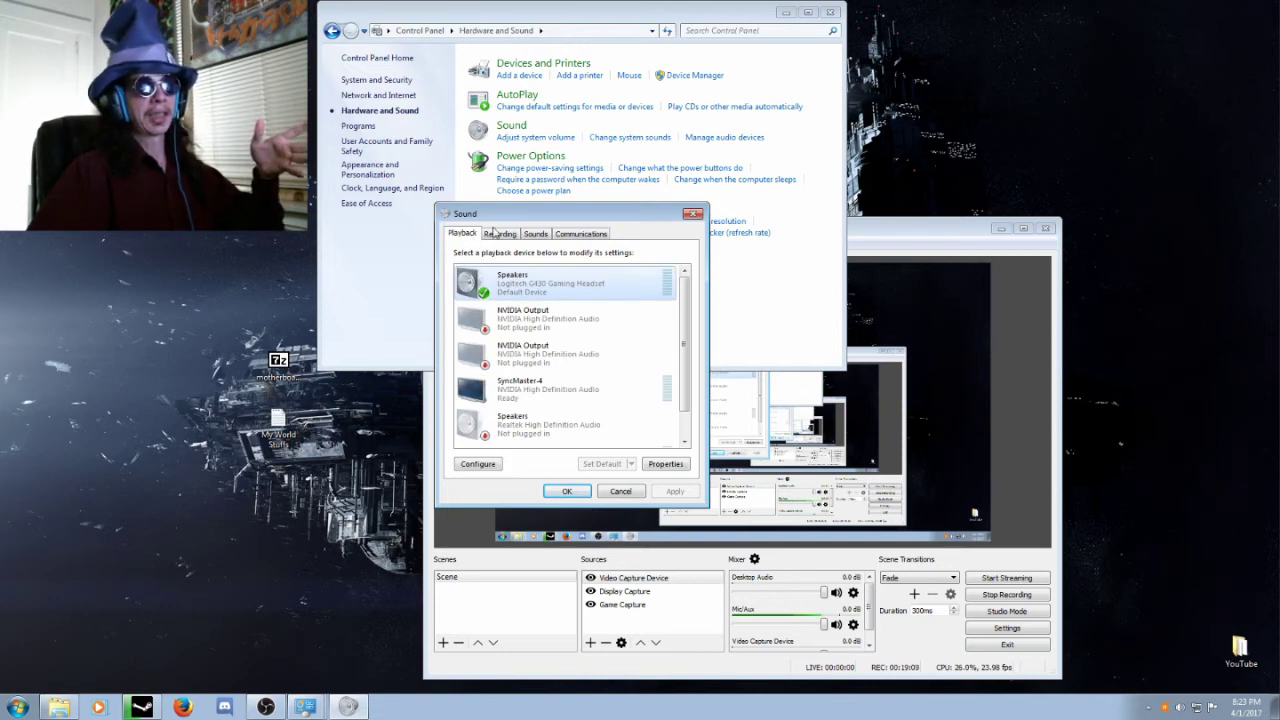
click(500, 233)
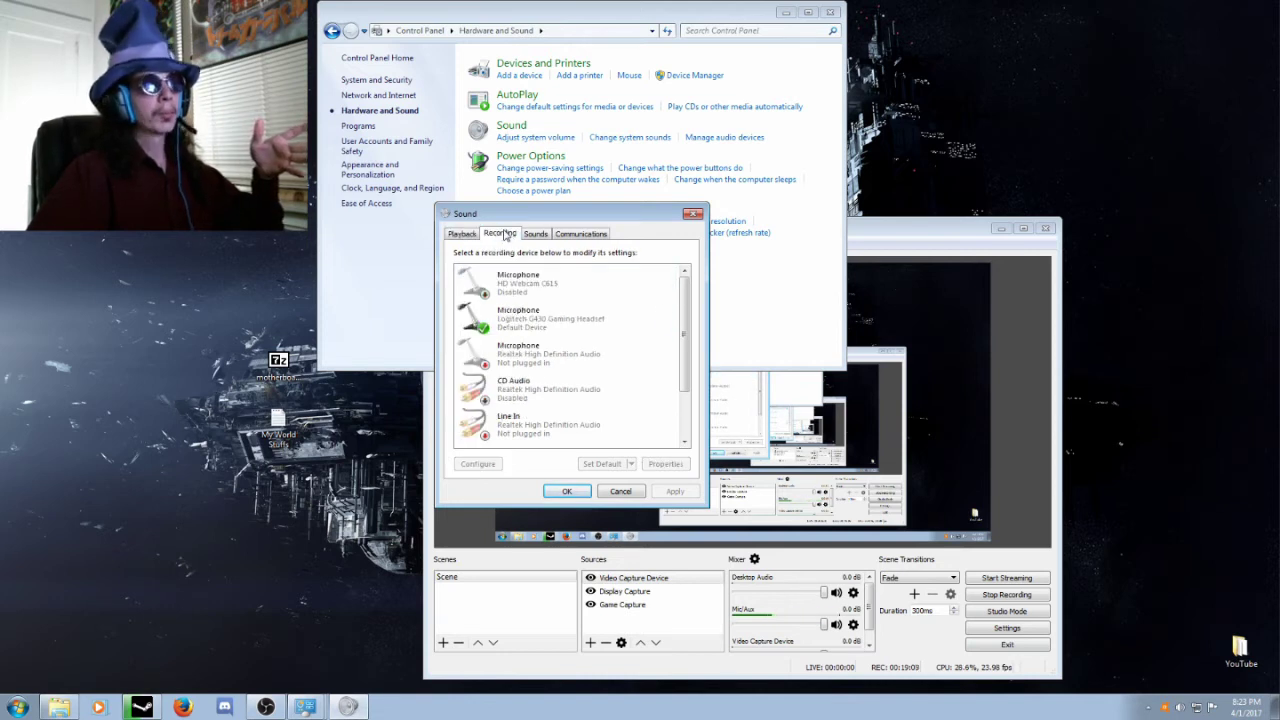
Show the Communications options, leaving 'Do nothing' selected.
click(569, 234)
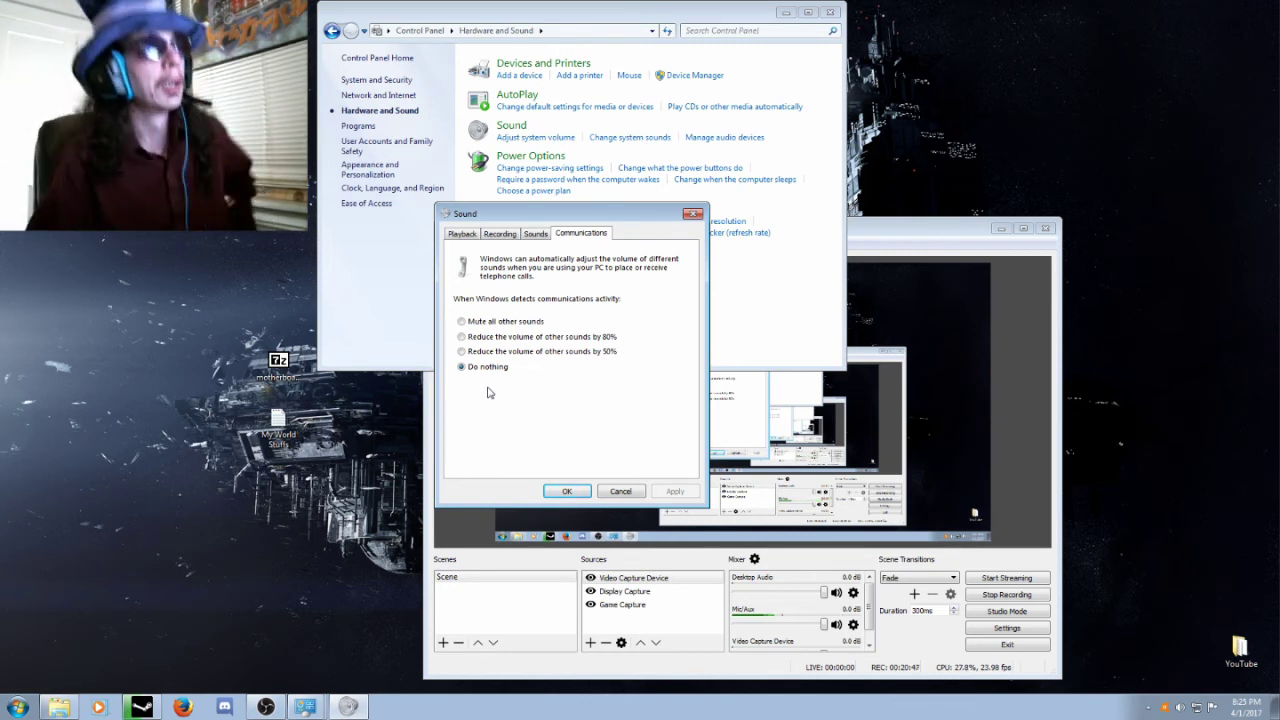
Select the Logitech G430 headset microphone under Recording and open its Properties.
click(500, 233)
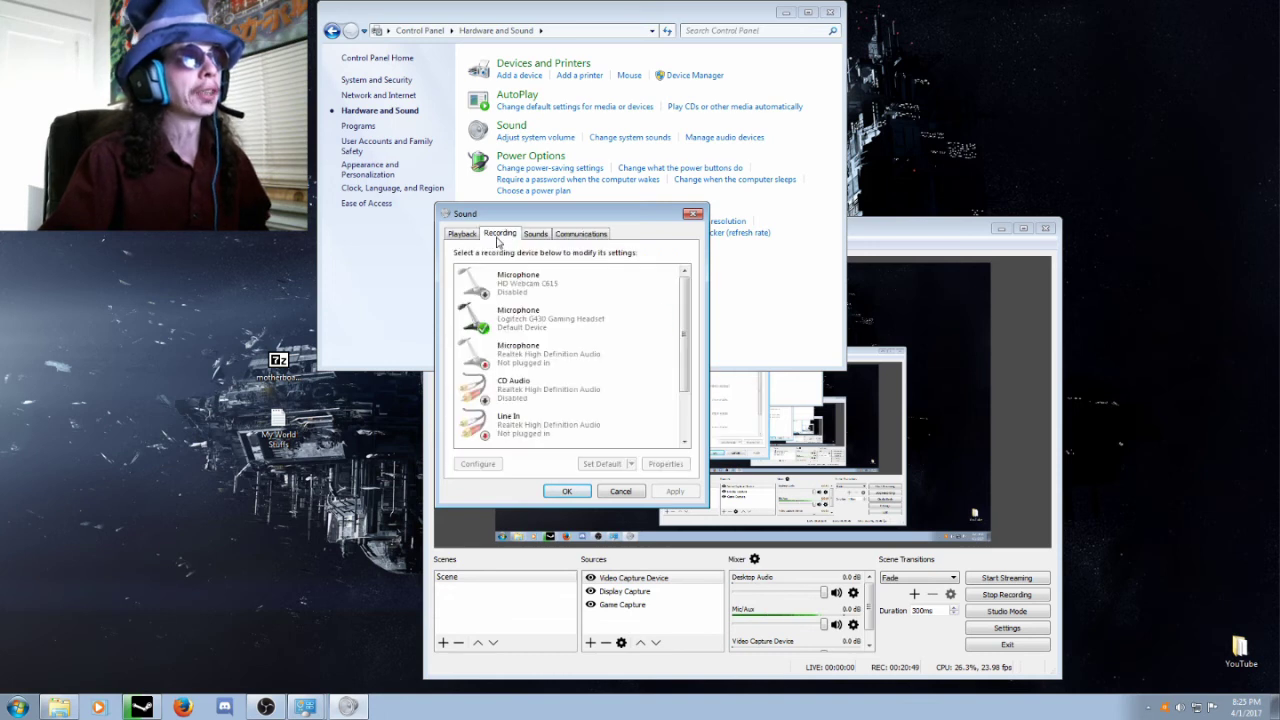
click(531, 318)
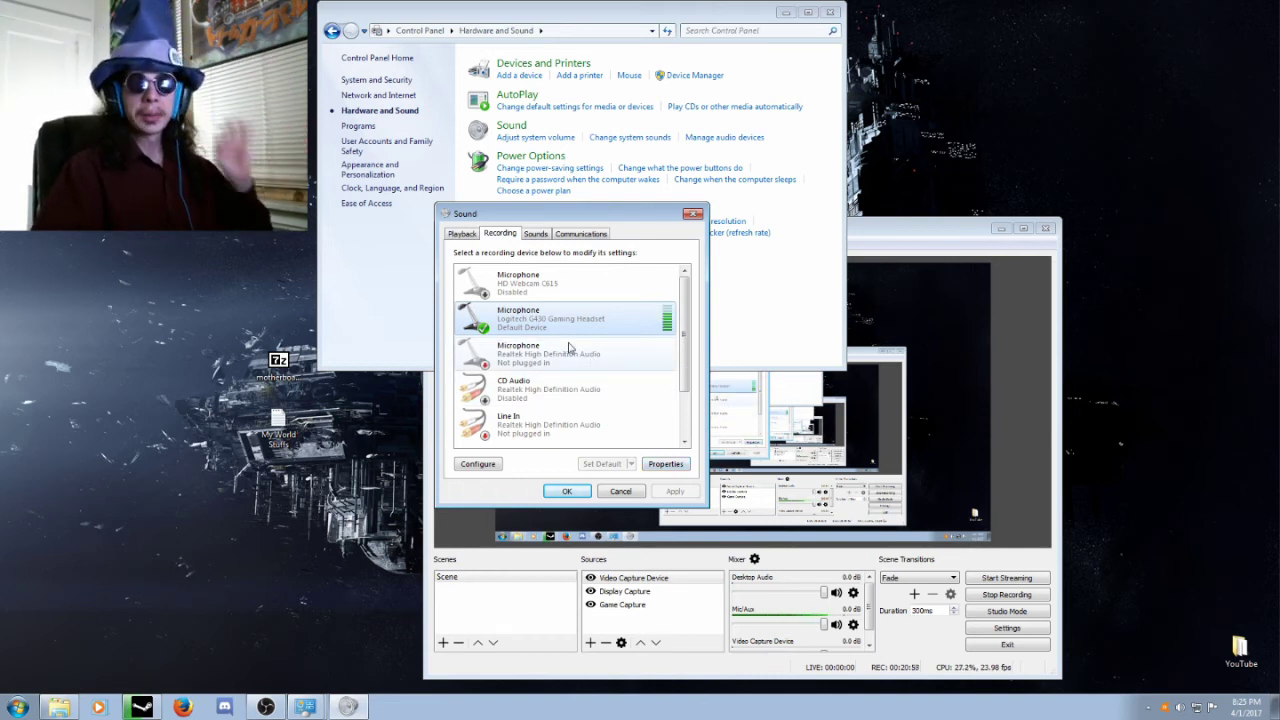
click(566, 290)
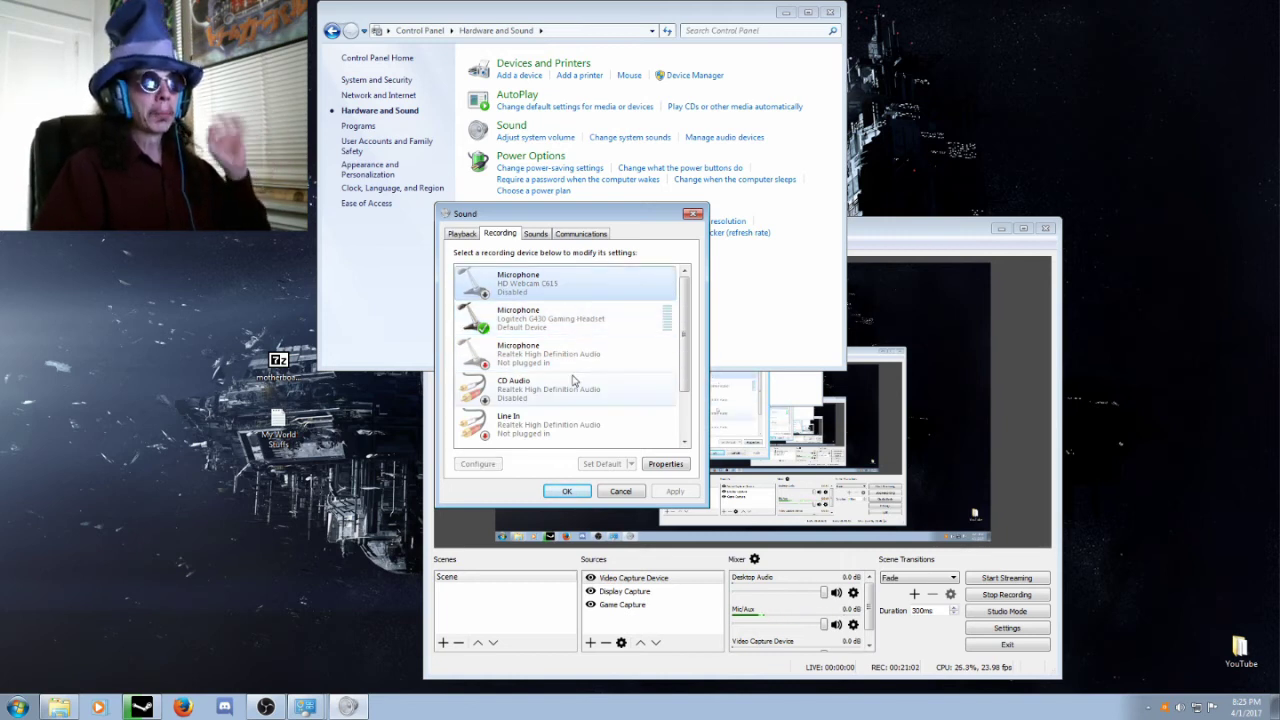
click(576, 329)
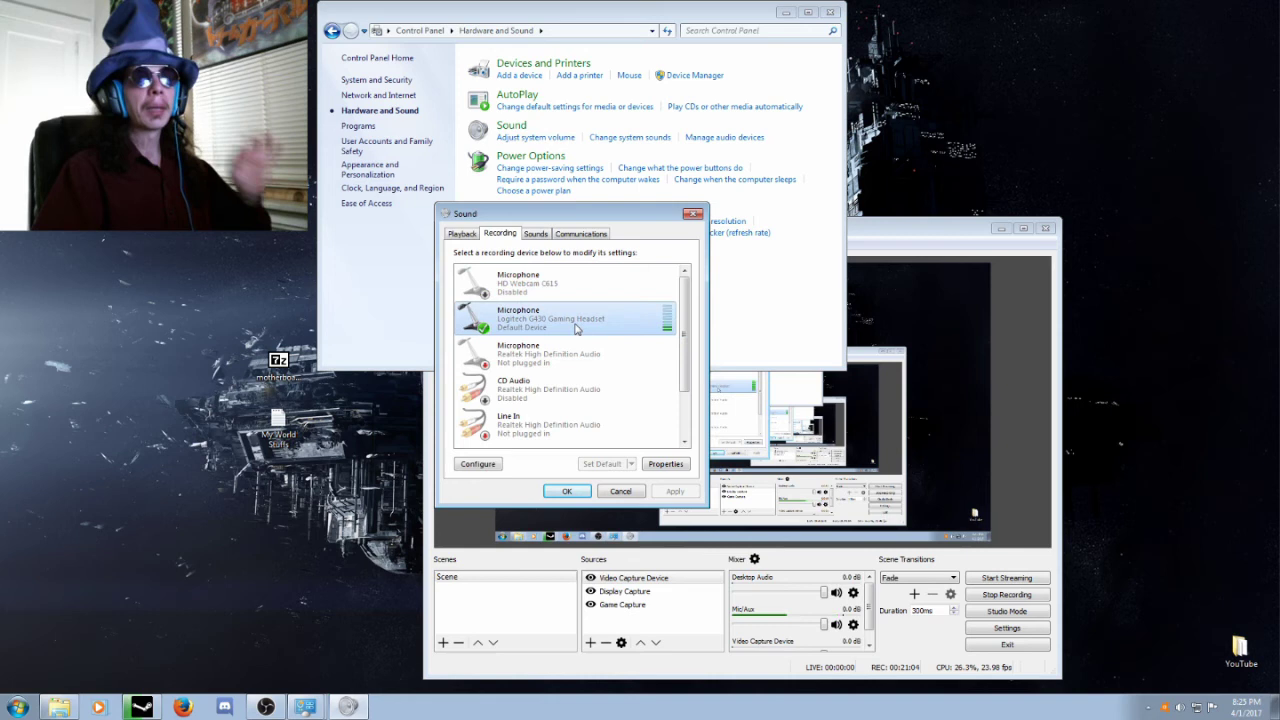
click(658, 470)
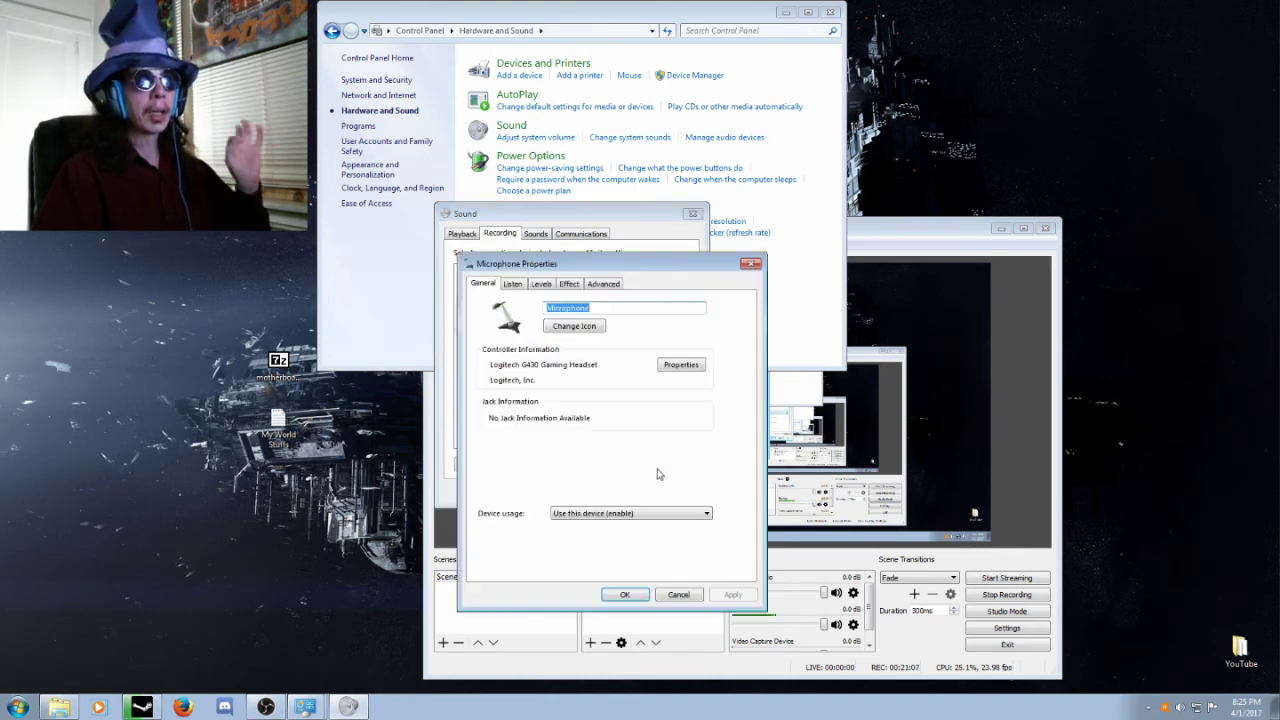
Check the microphone's Advanced default format, keeping 1 channel, 16 bit, 32000 Hz.
click(605, 284)
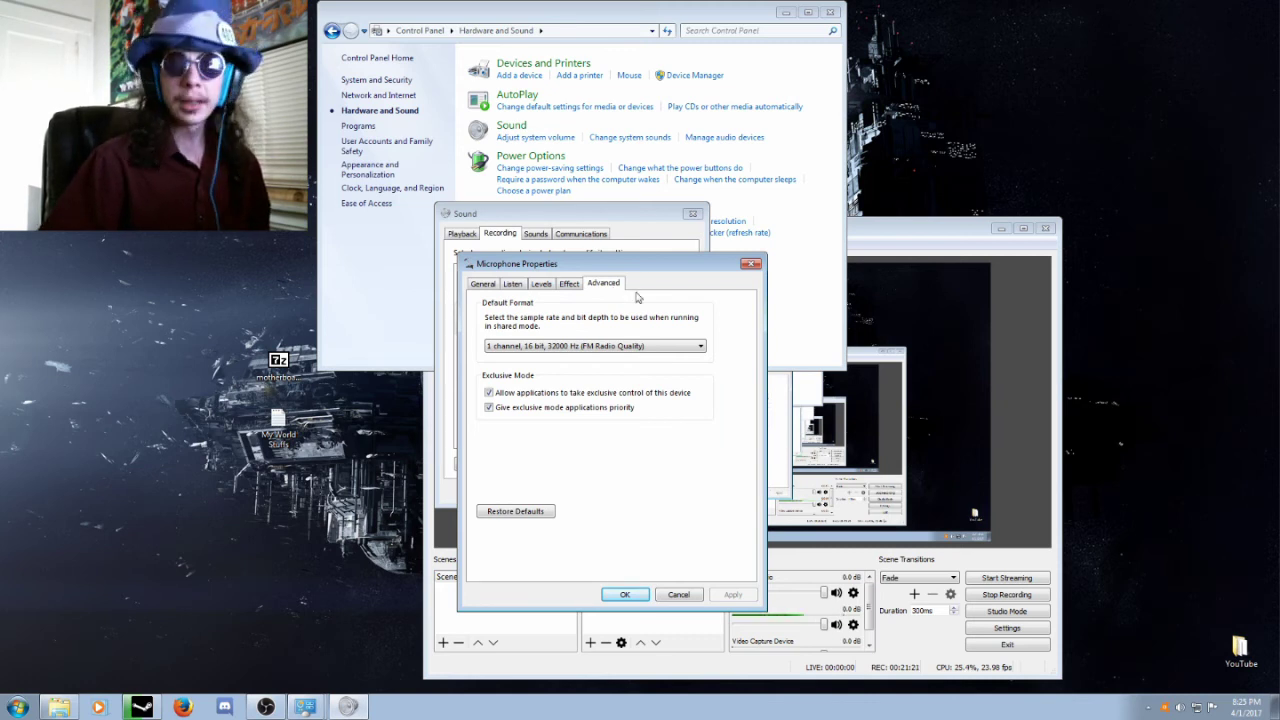
click(694, 347)
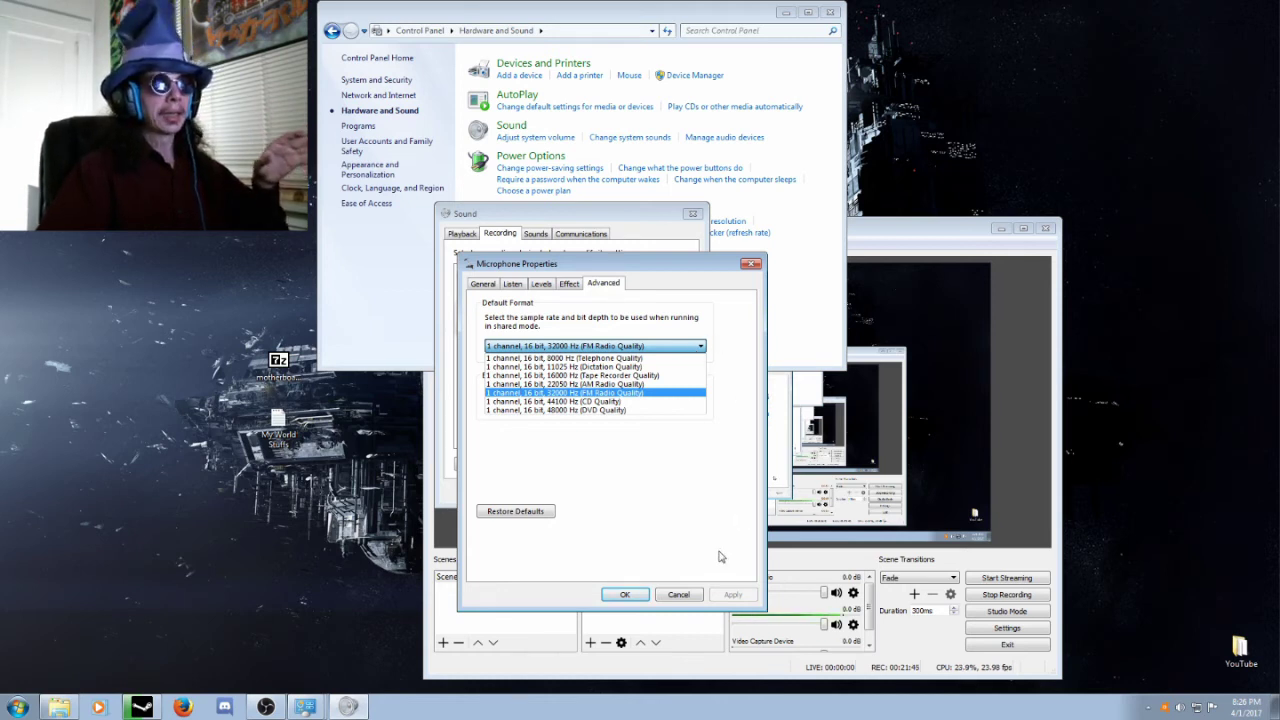
click(688, 594)
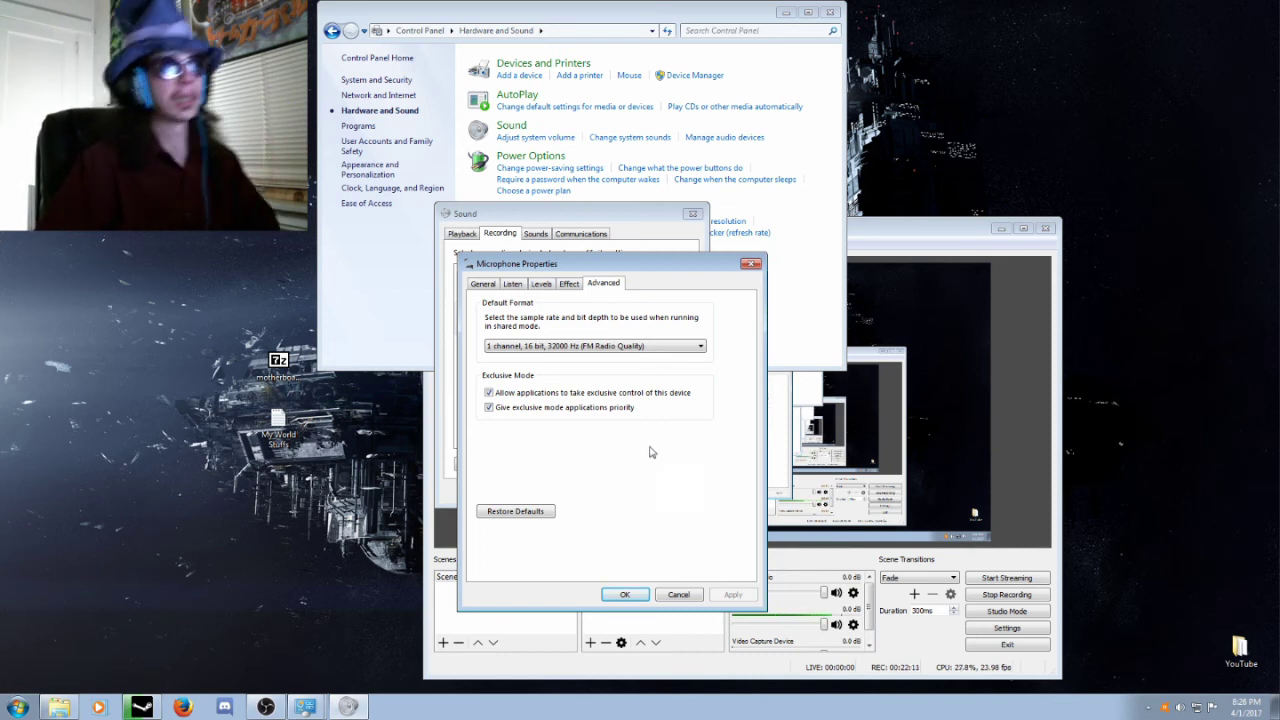
Browse the Levels, Effect, Listen and General tabs, then close Microphone Properties.
click(545, 285)
click(568, 284)
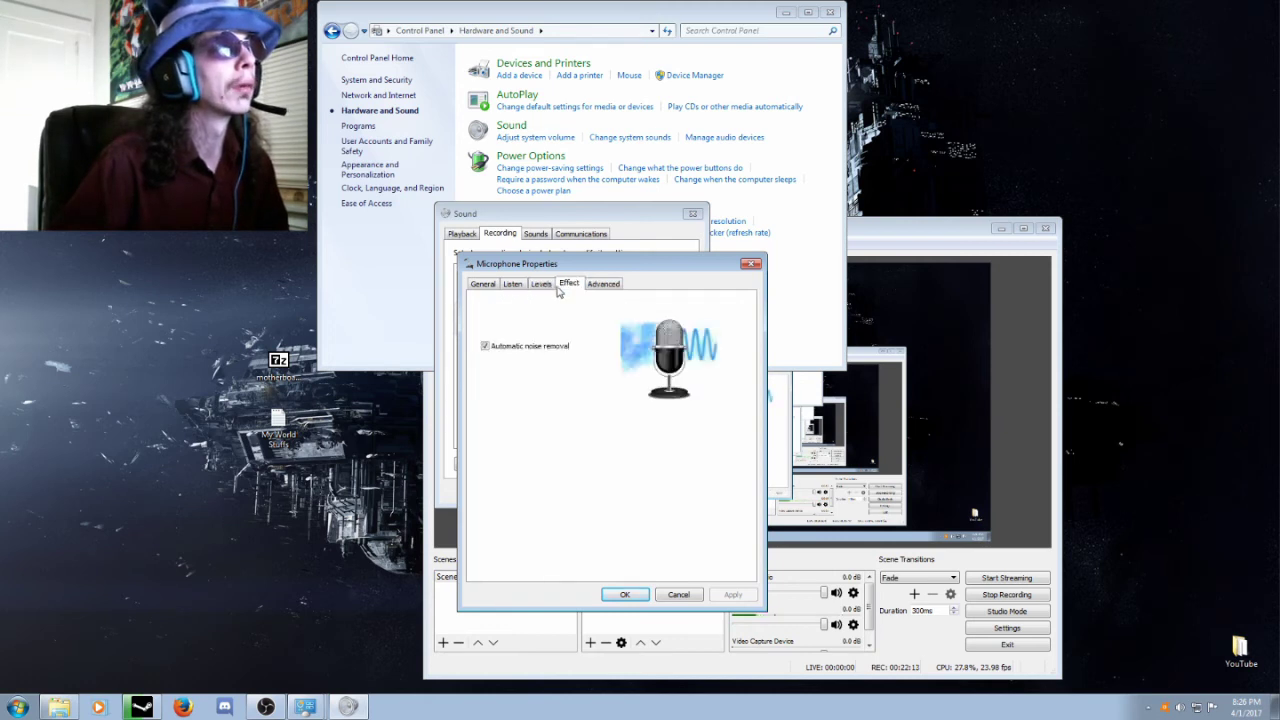
click(512, 284)
click(484, 284)
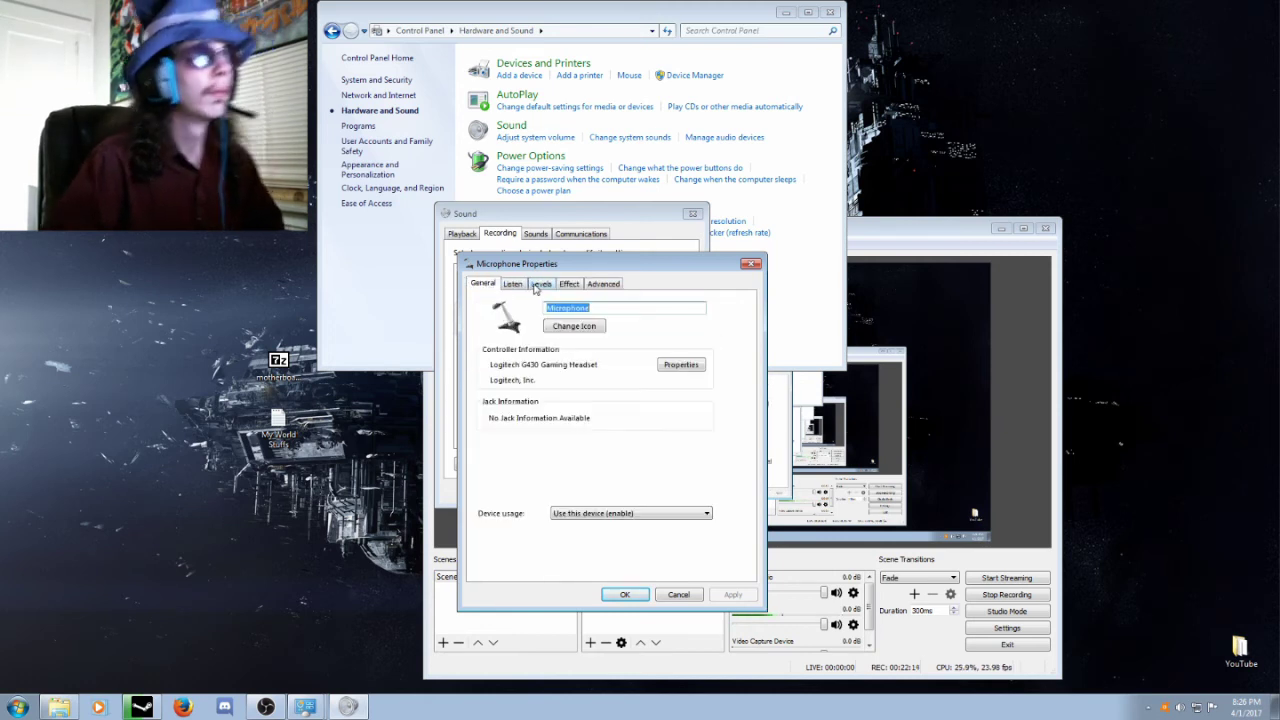
click(751, 264)
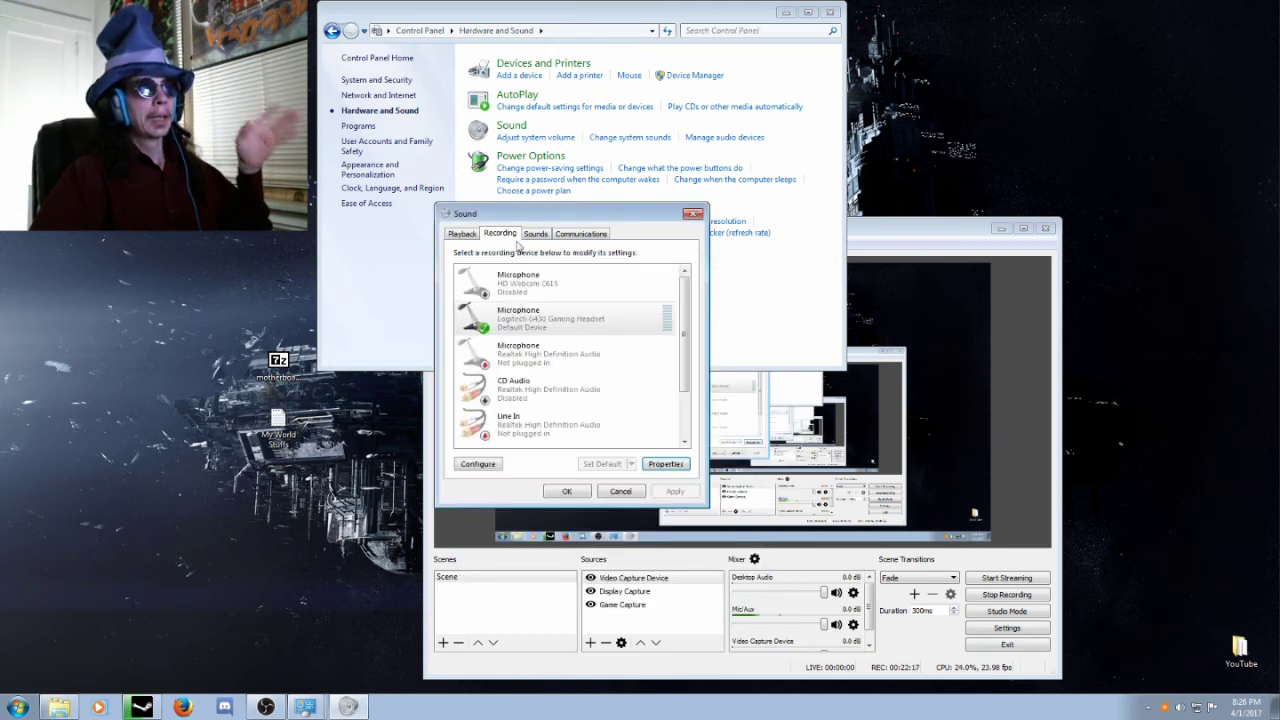
From the Playback devices, bring up the Enhancements list in the G430 headset's Speakers Properties.
click(465, 236)
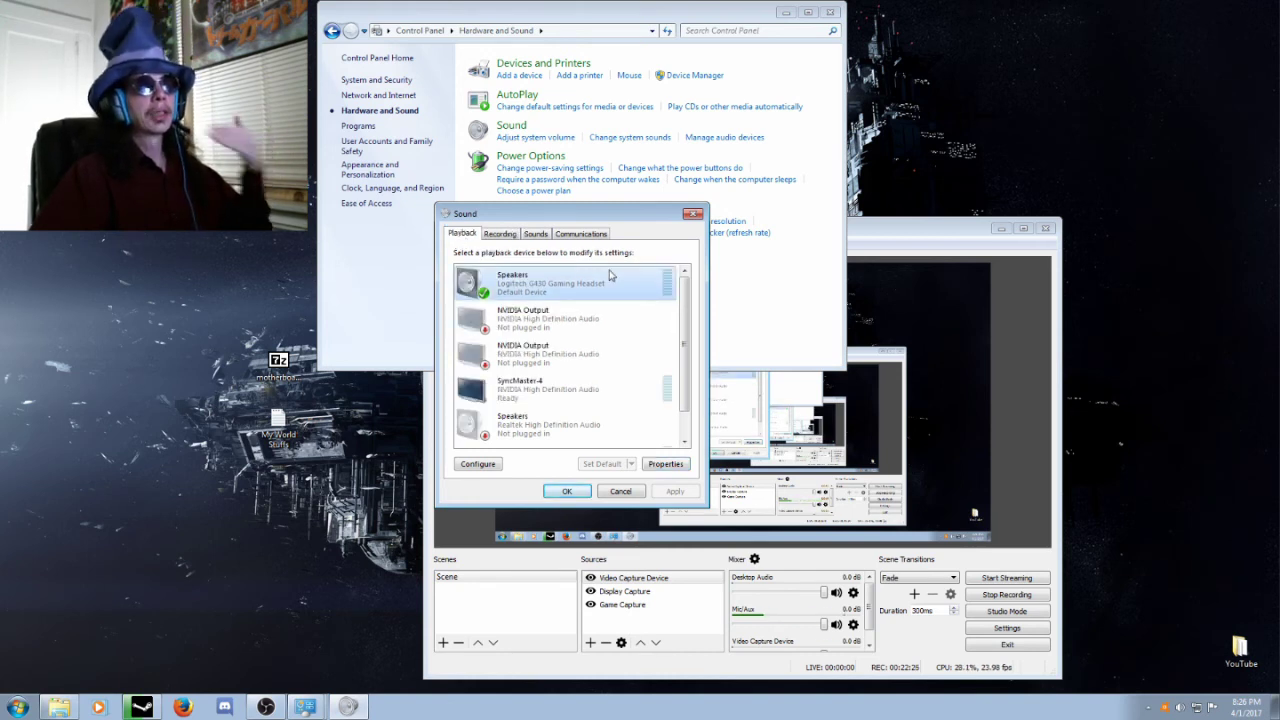
click(665, 465)
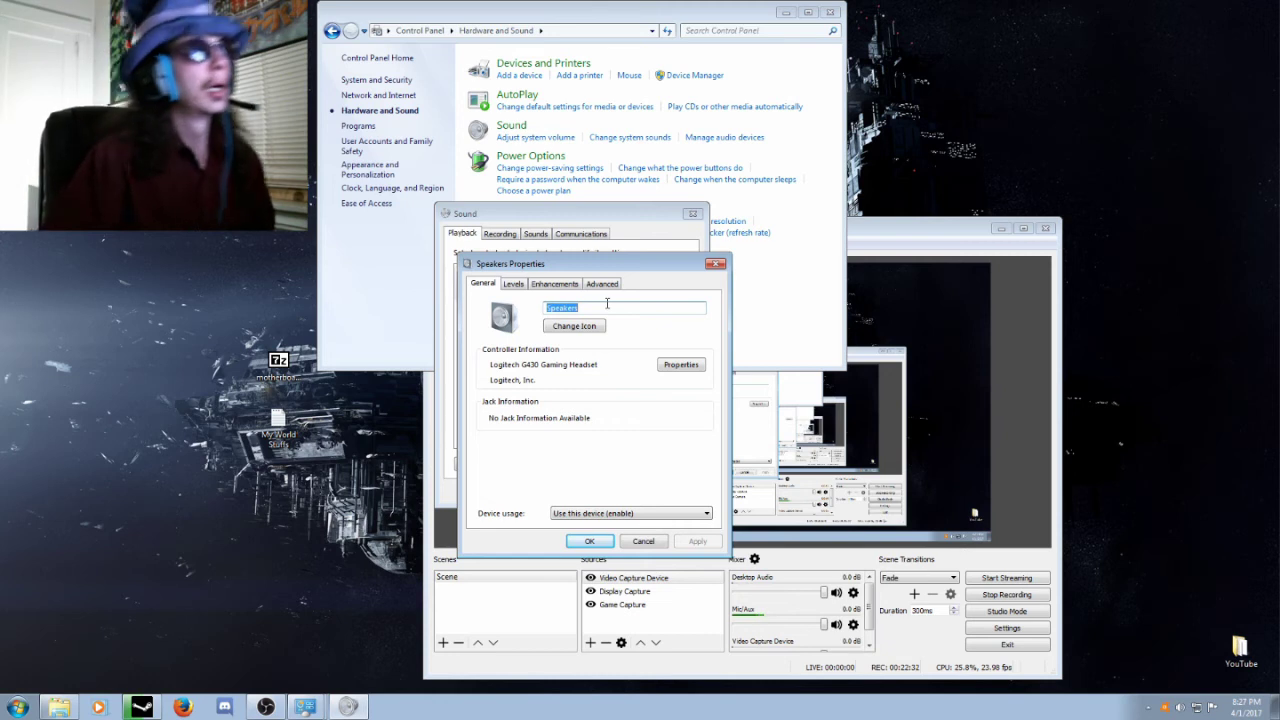
click(562, 289)
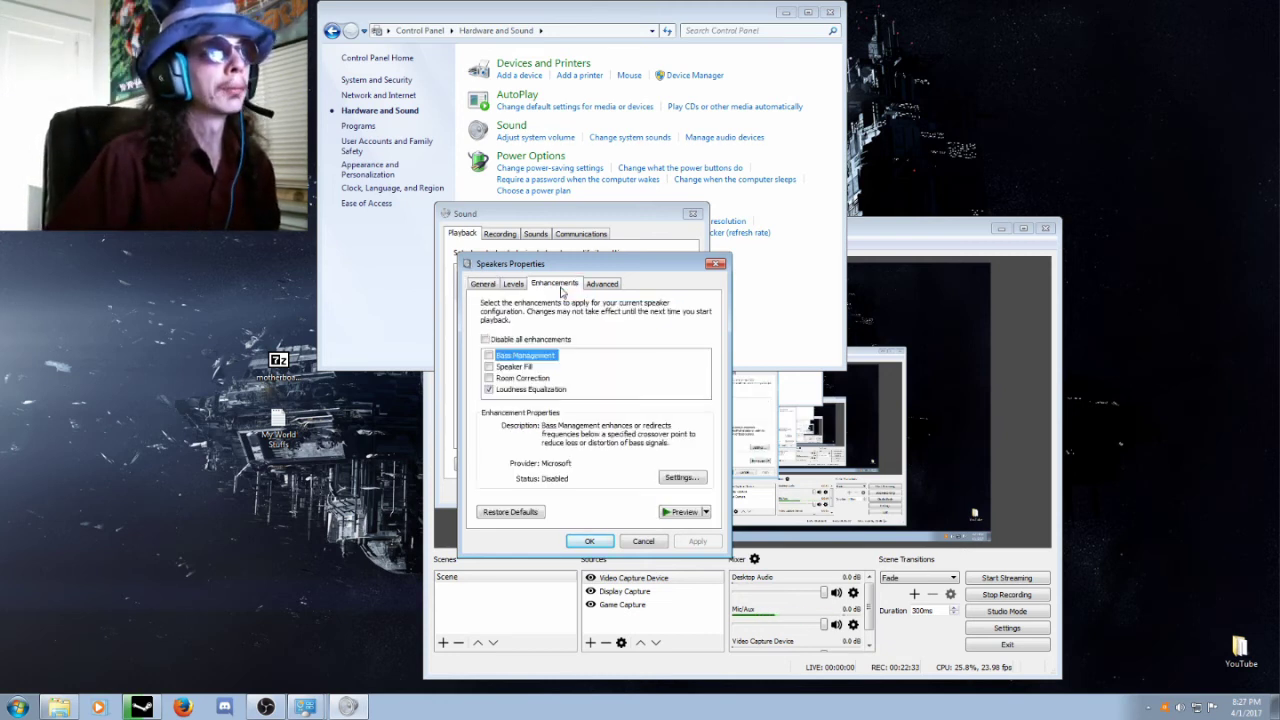
Confirm Loudness Equalization stays enabled on the headset speakers, then close Speakers Properties.
click(556, 389)
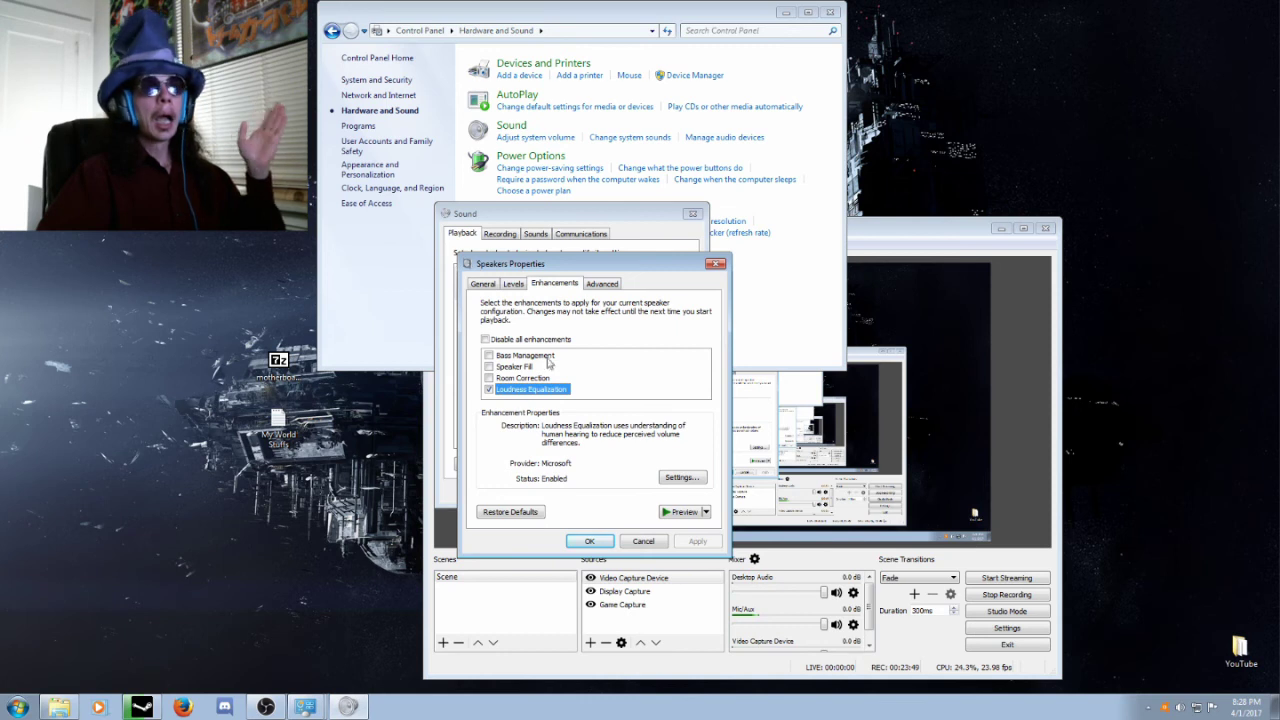
click(724, 263)
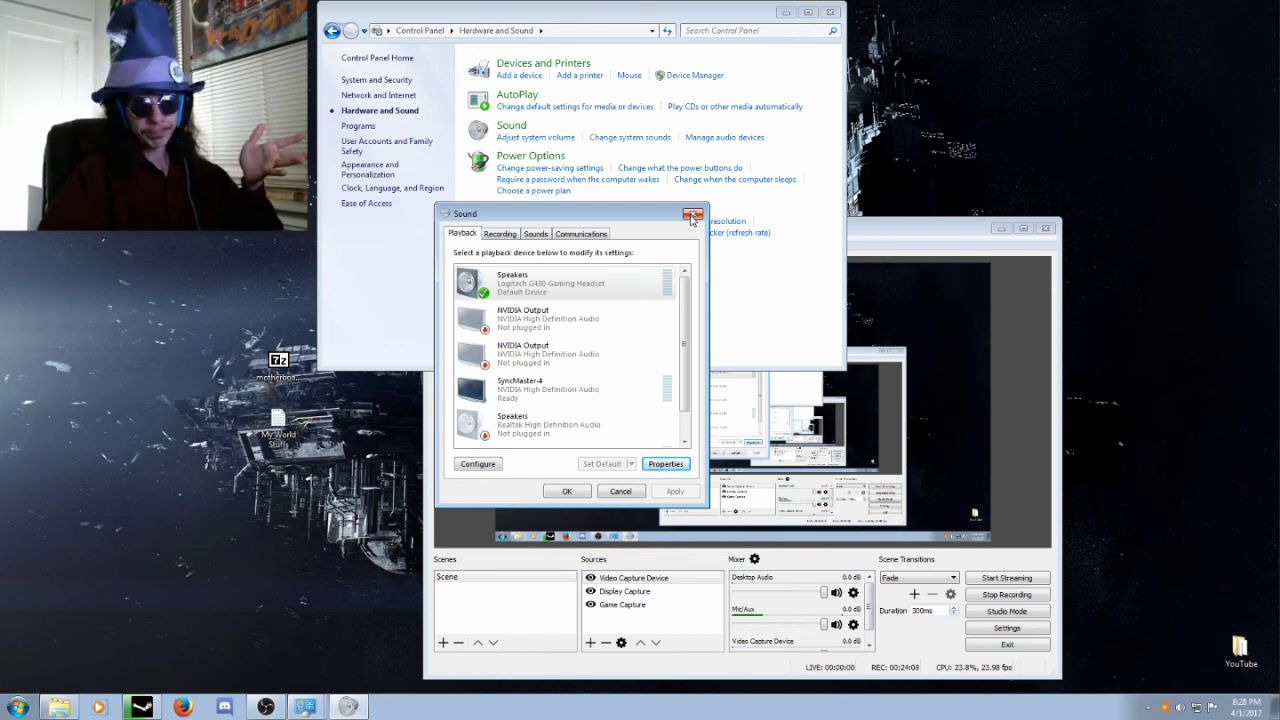
Close the Control Panel window, leaving only OBS Studio over the desktop.
click(830, 12)
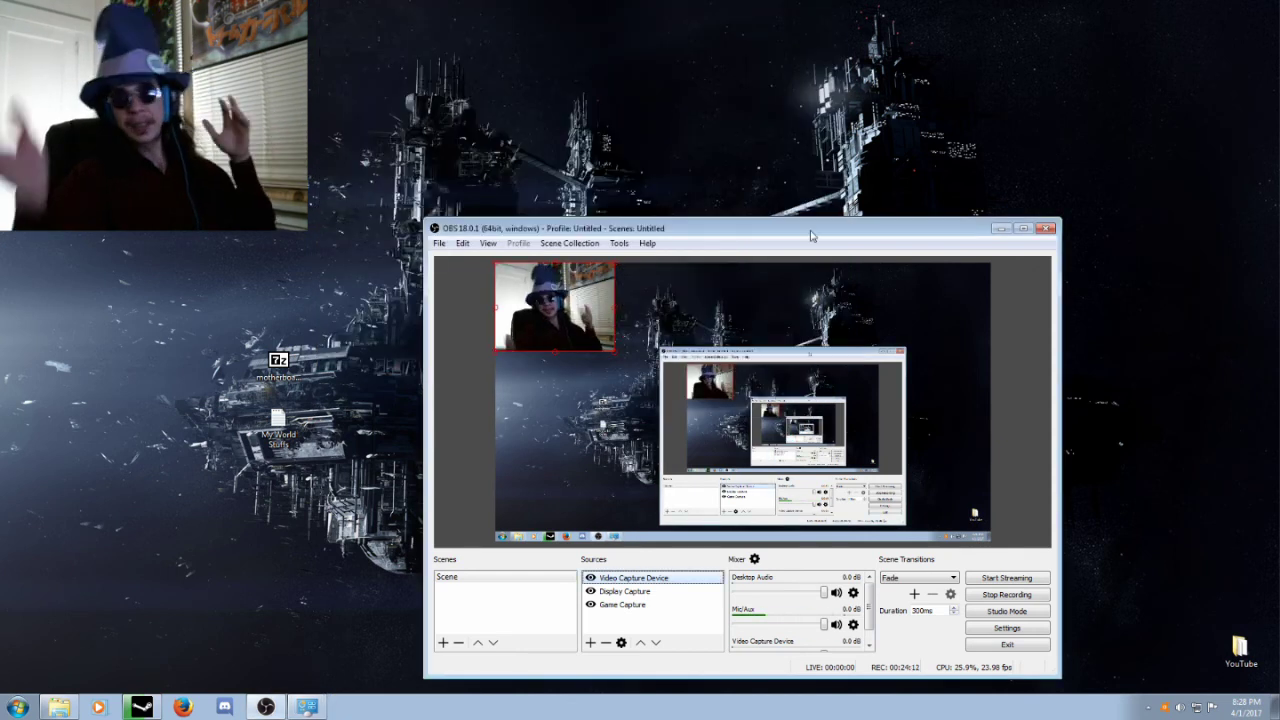